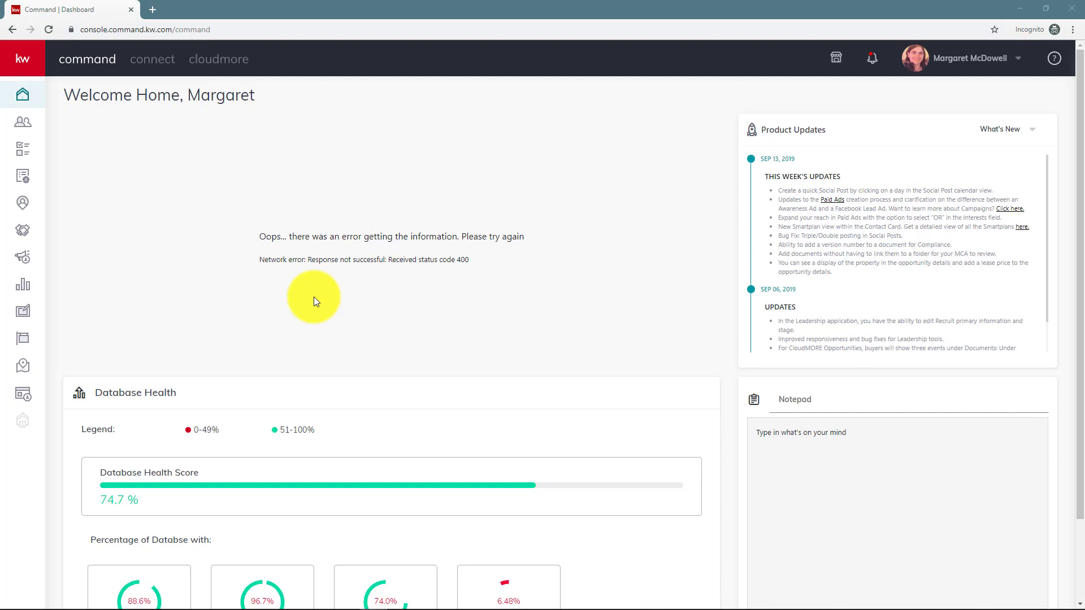
- Create a new Email-type campaign from the Emails list in Campaigns
left_click(23, 259)
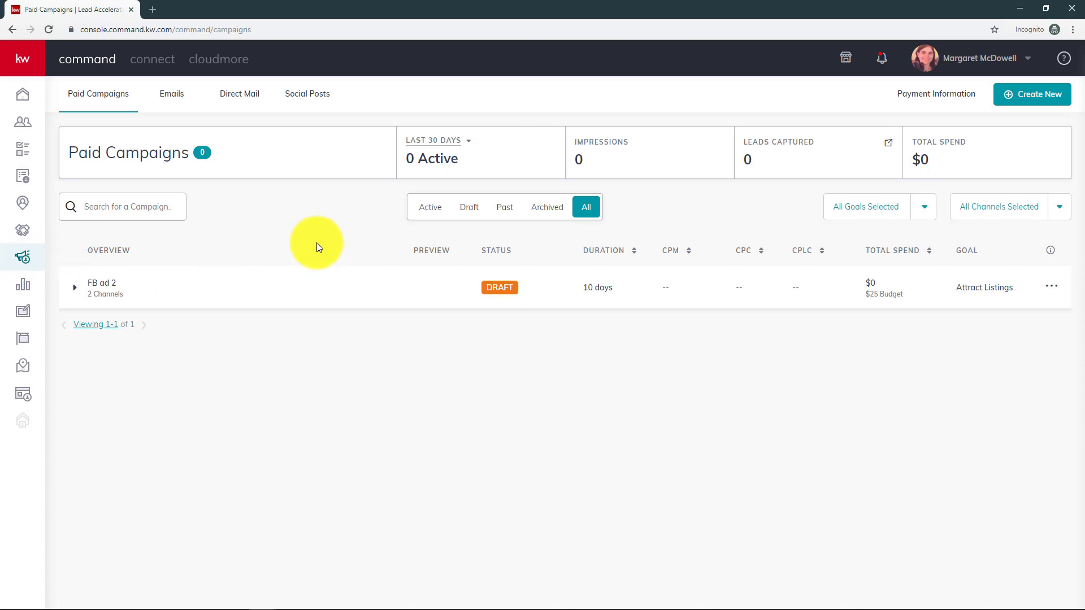
left_click(172, 100)
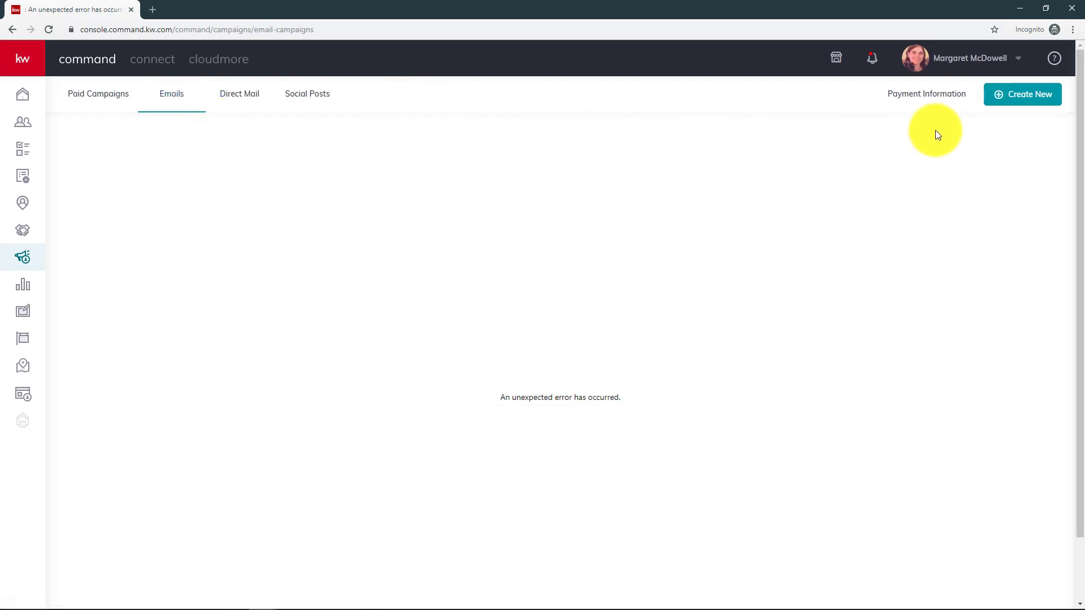
left_click(1026, 99)
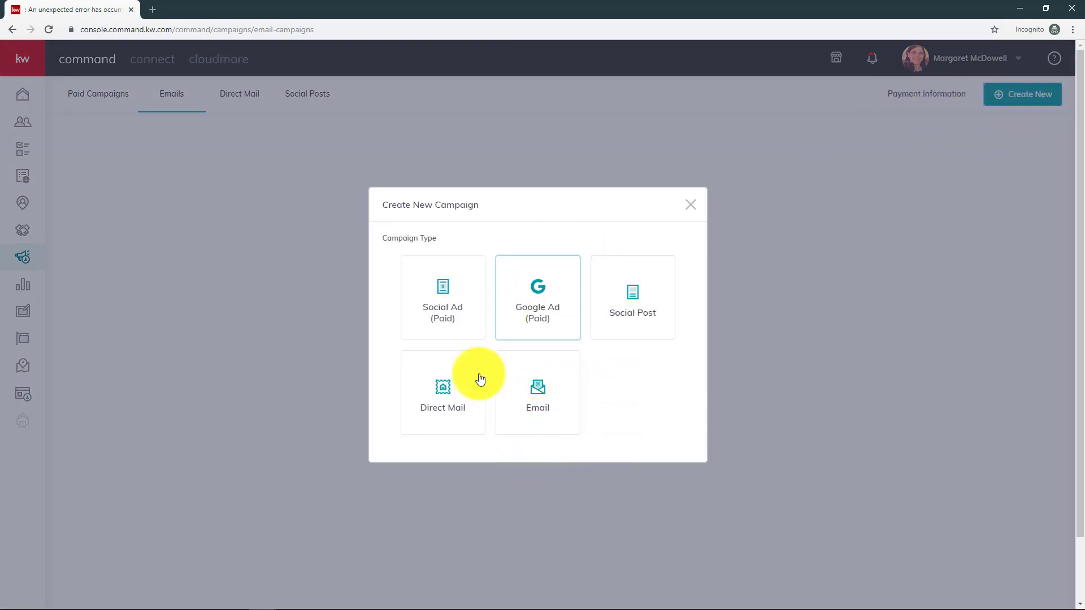
left_click(537, 408)
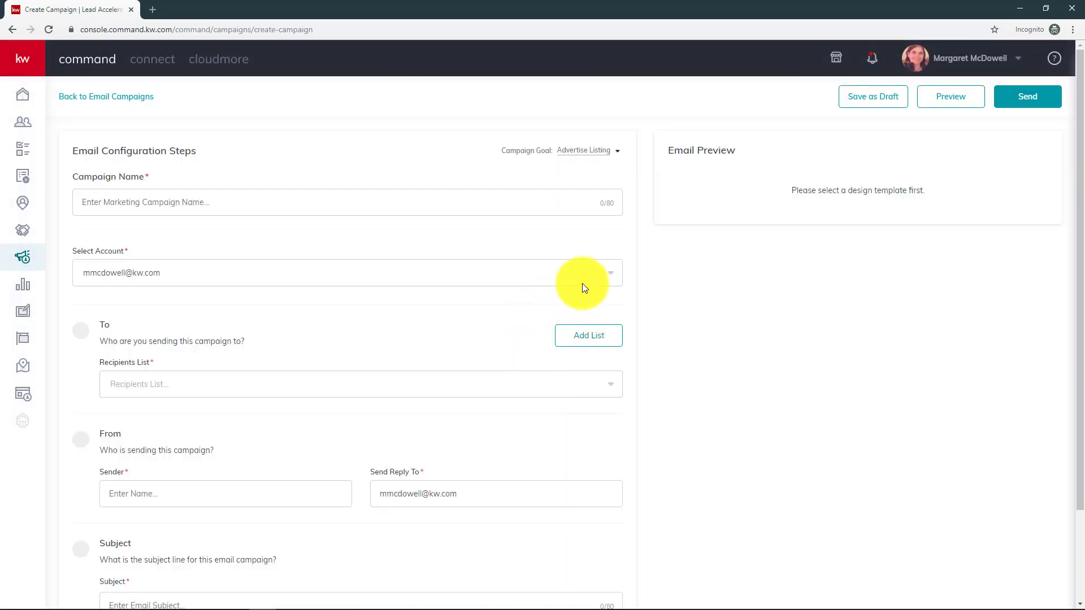
- Keep Advertise Listing as the goal and name the campaign 'Advertising Listing'
left_click(612, 158)
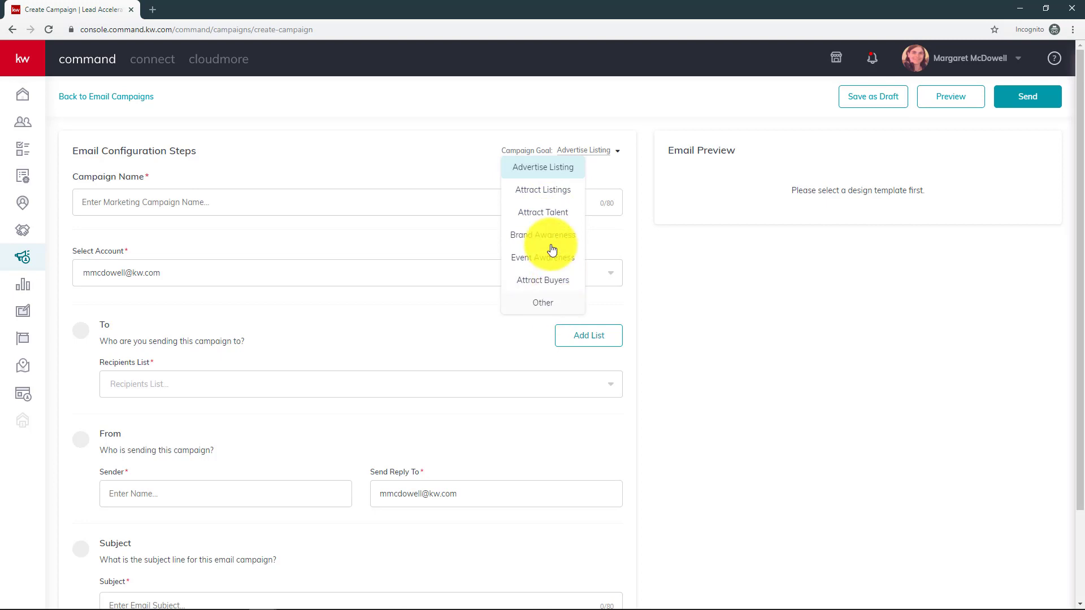
left_click(540, 168)
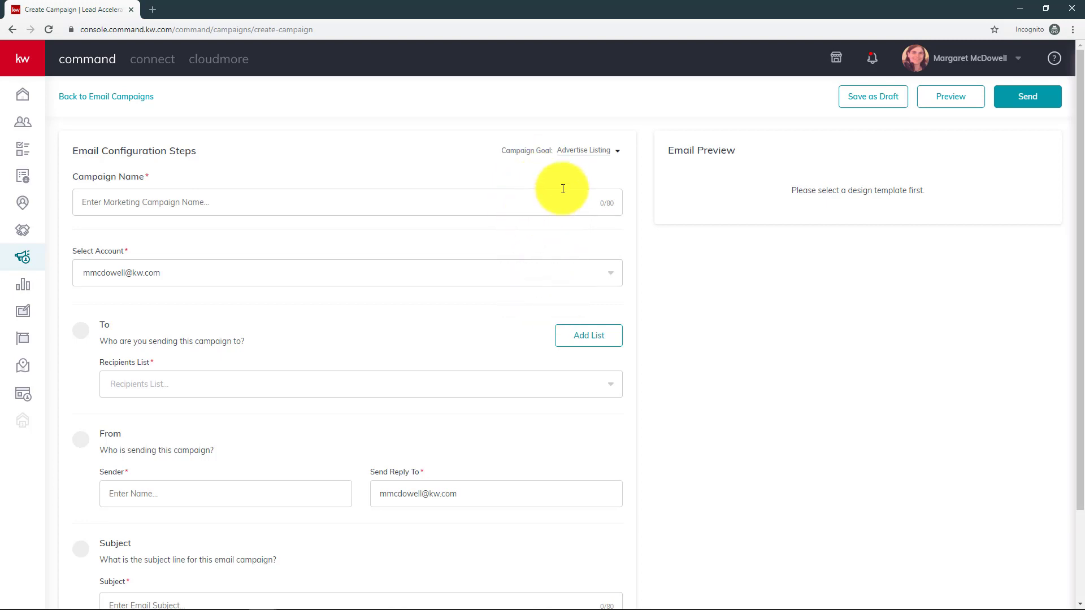
left_click(233, 200)
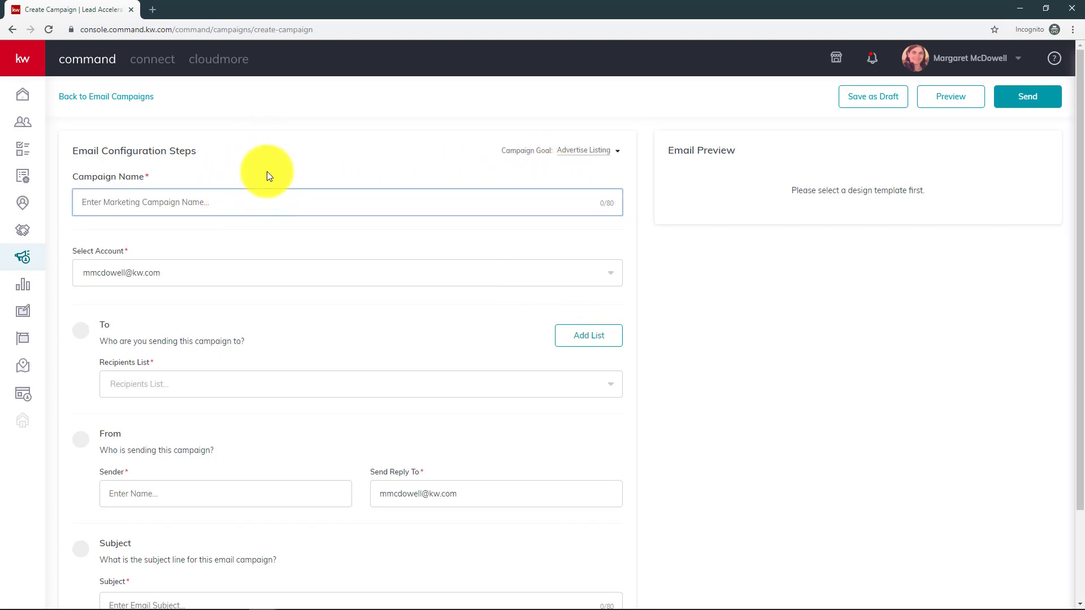
type("Adv")
type("ertosem")
key("BackSpace")
key("BackSpace")
key("BackSpace")
type("sing Lising Listing")
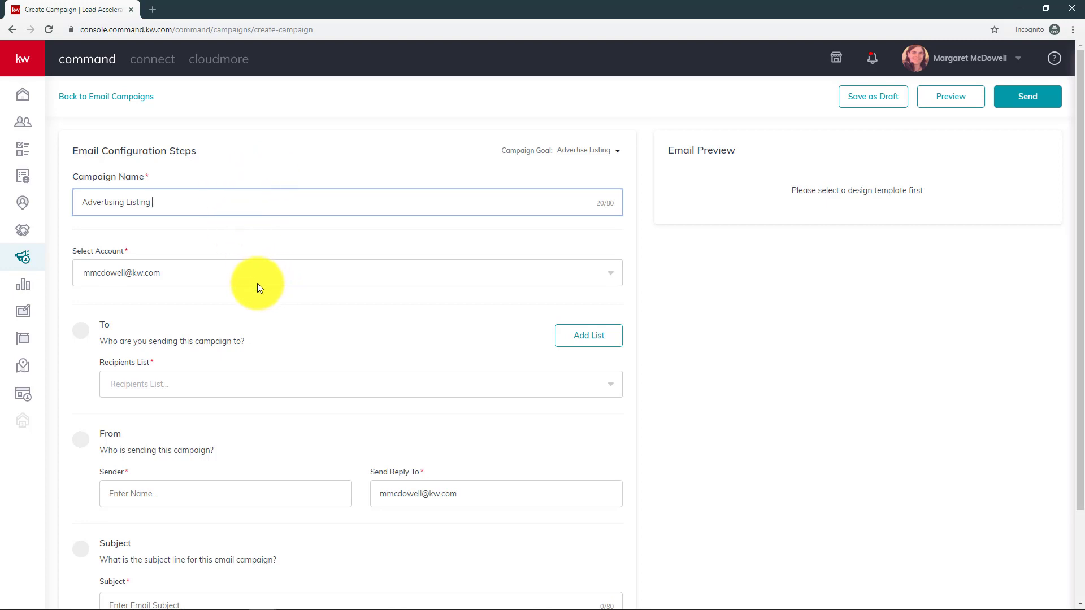
- Keep the existing sending account and check the recipient lists without choosing one
left_click(256, 269)
left_click(257, 266)
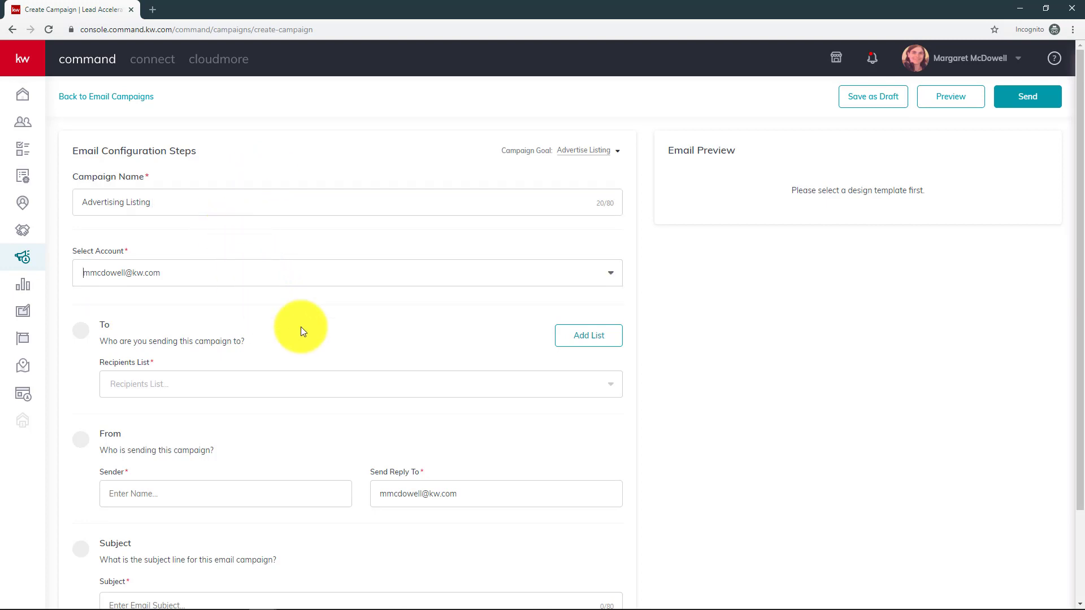
scroll(347, 325, "down", 2)
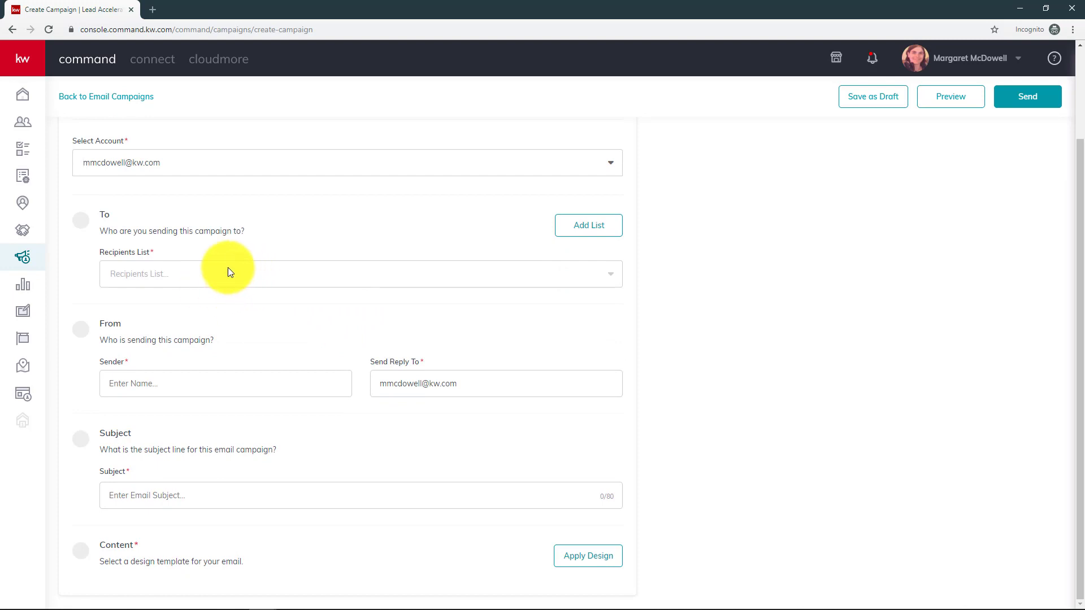
left_click(246, 277)
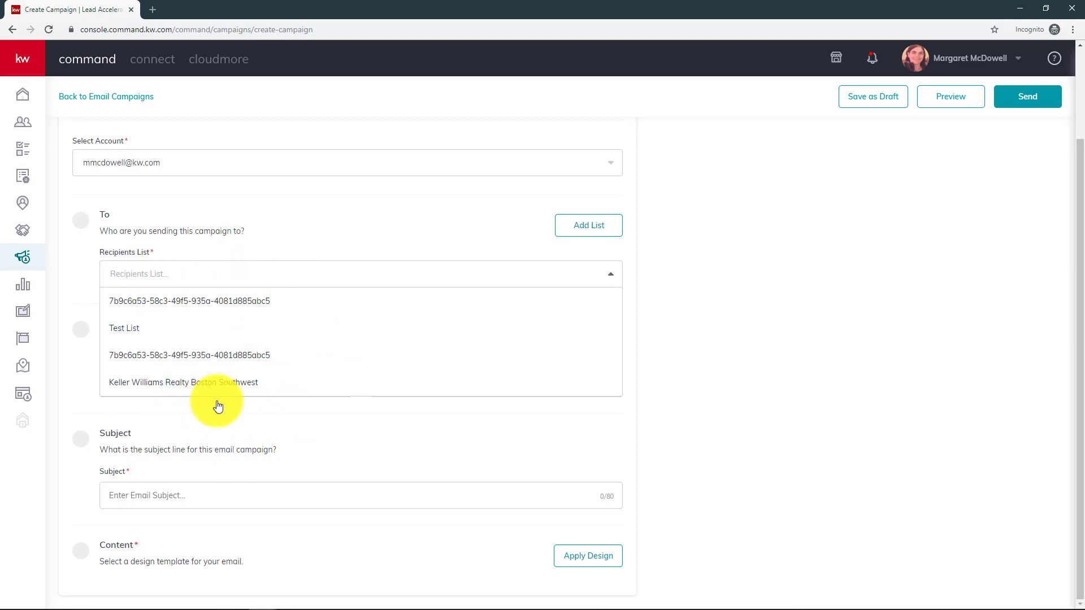
left_click(268, 246)
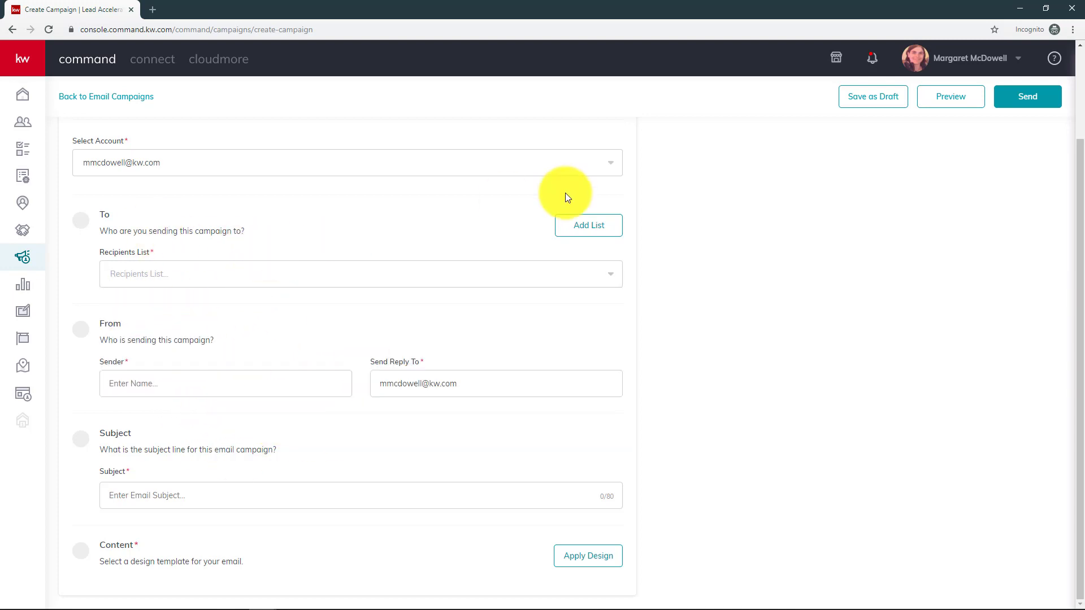
left_click(588, 226)
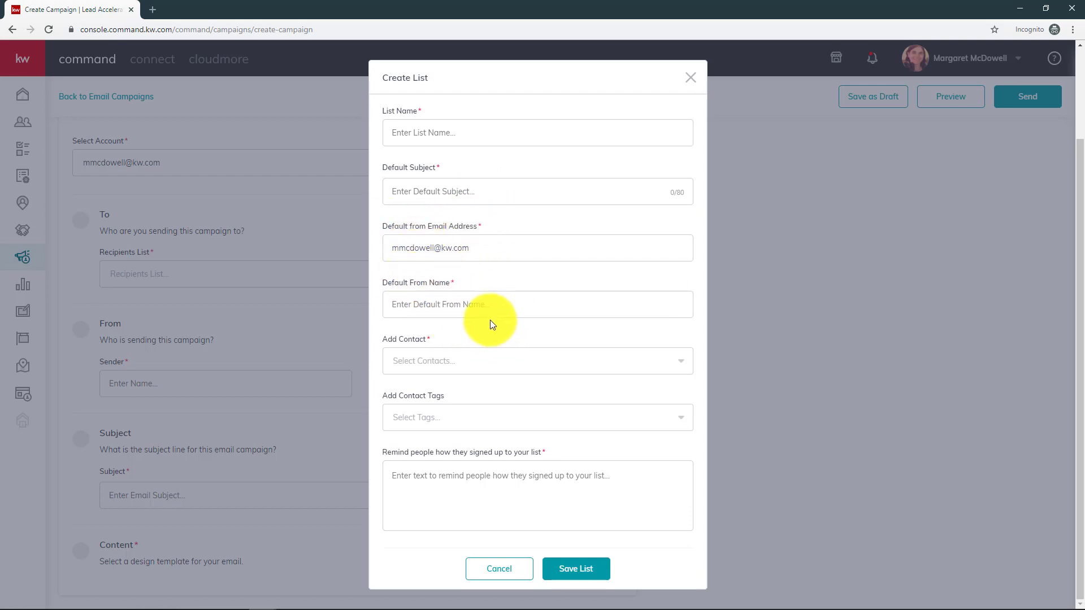
left_click(450, 359)
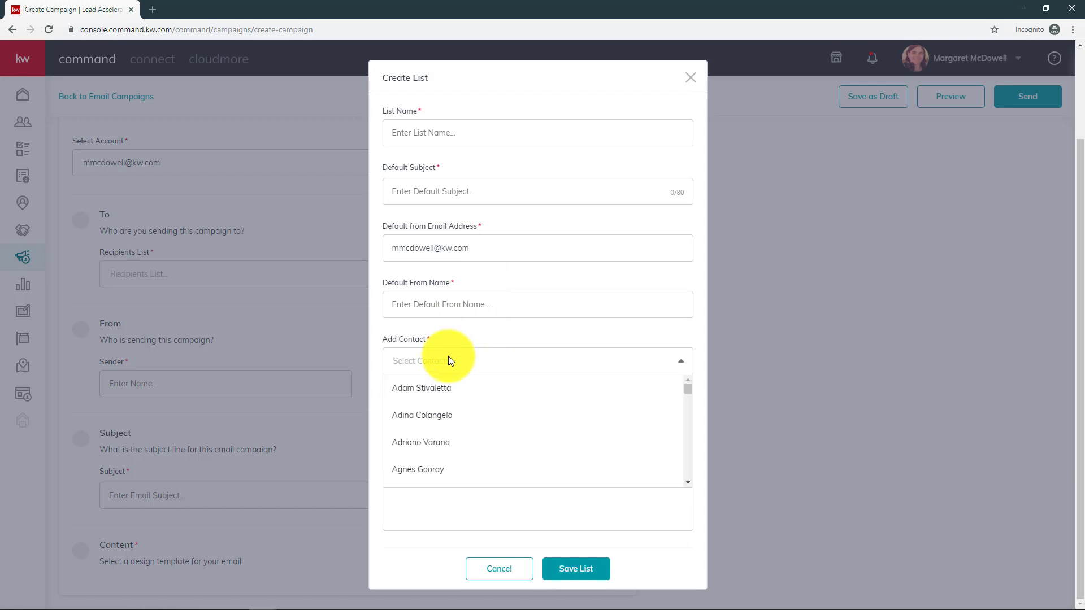
left_click(450, 345)
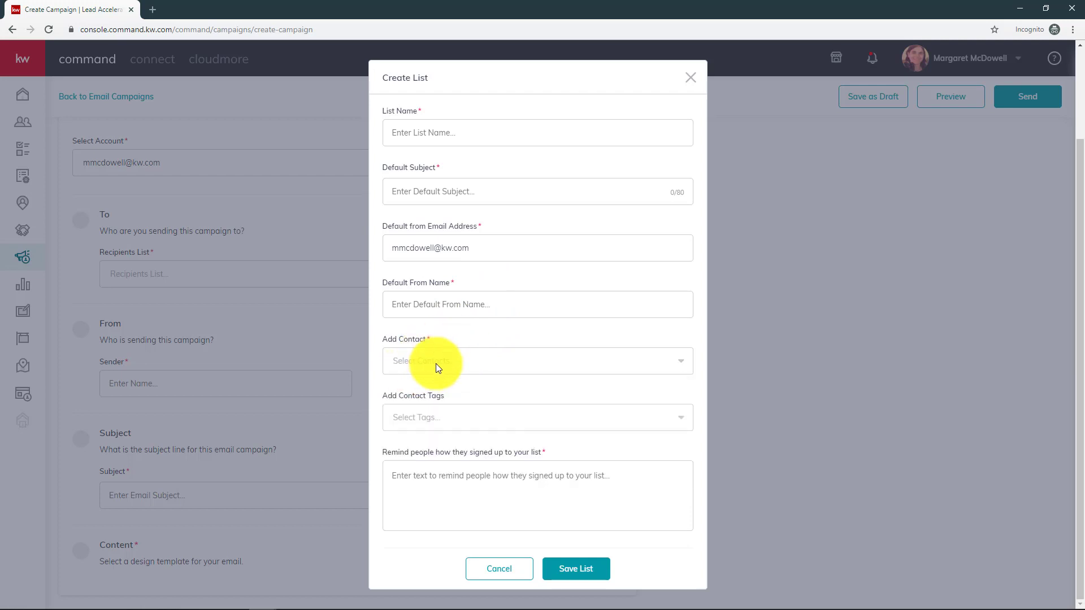
left_click(435, 409)
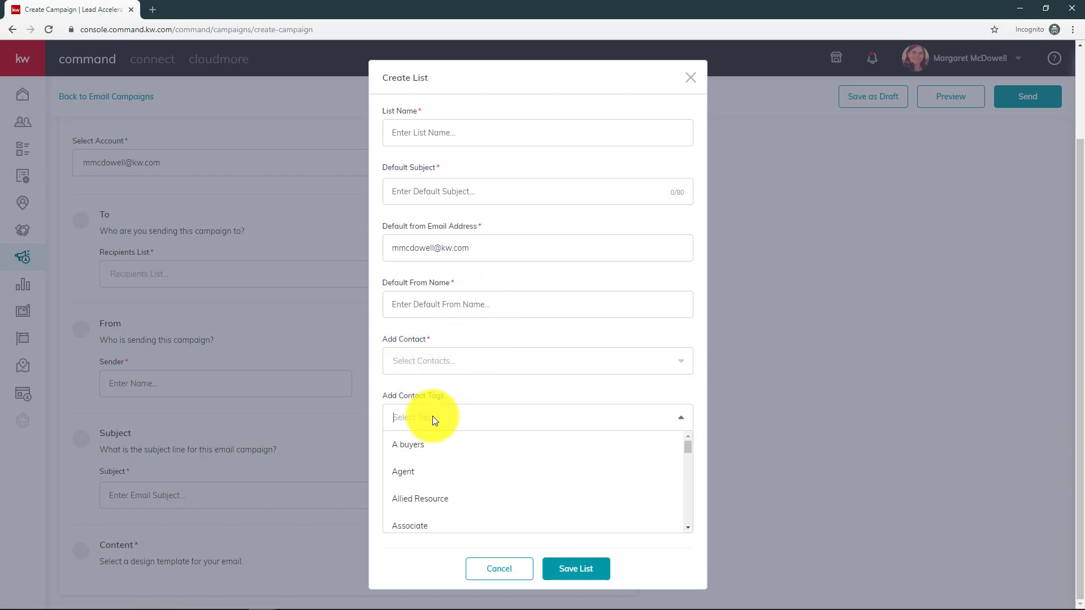
scroll(483, 477, "down", 3)
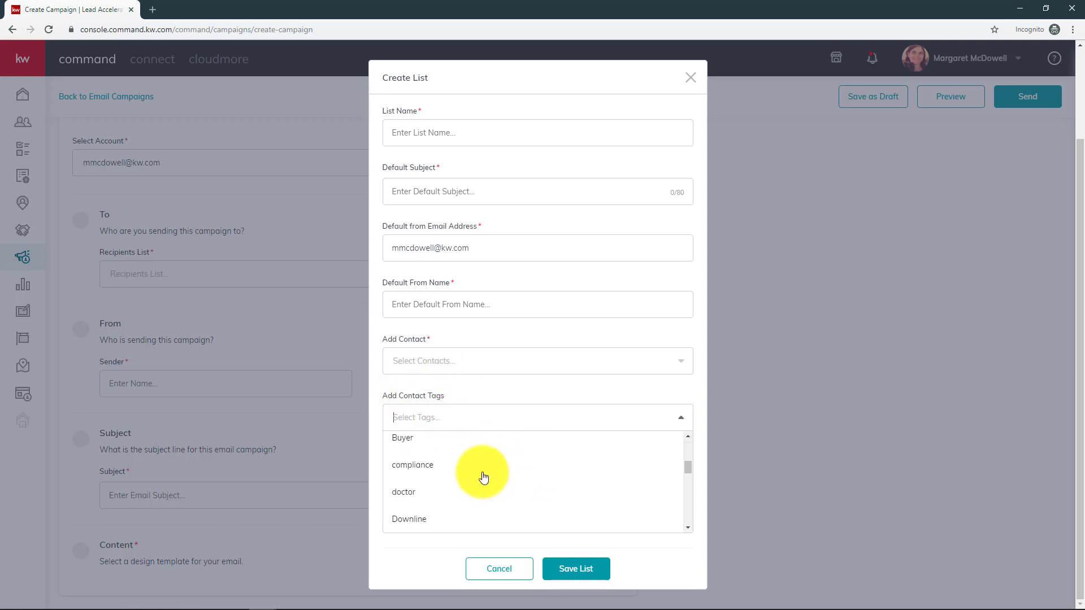
scroll(483, 478, "down", 5)
scroll(482, 477, "up", 4)
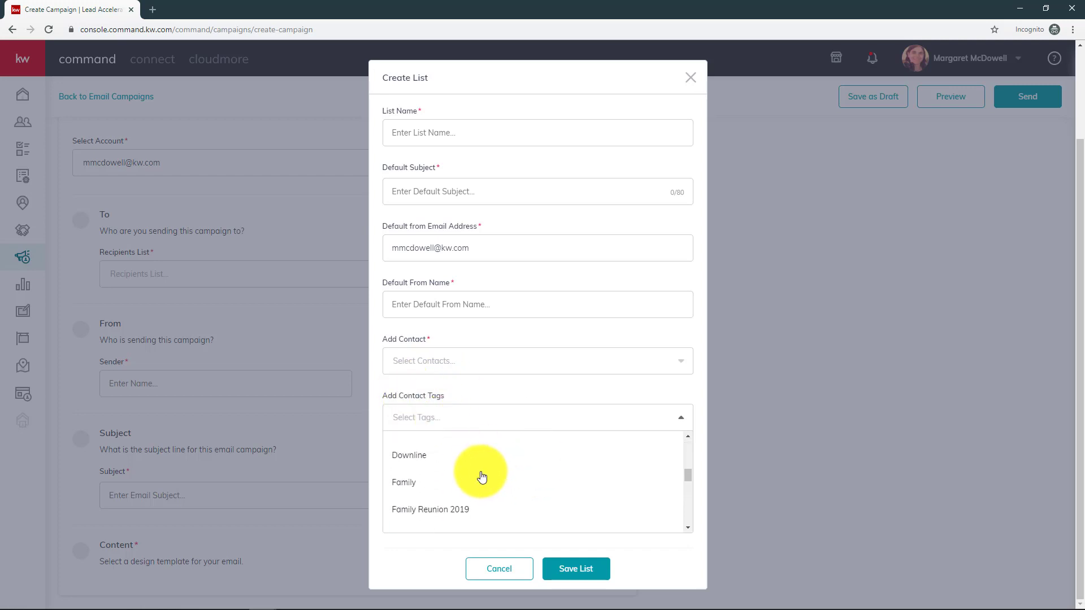
scroll(482, 478, "up", 2)
scroll(443, 467, "down", 5)
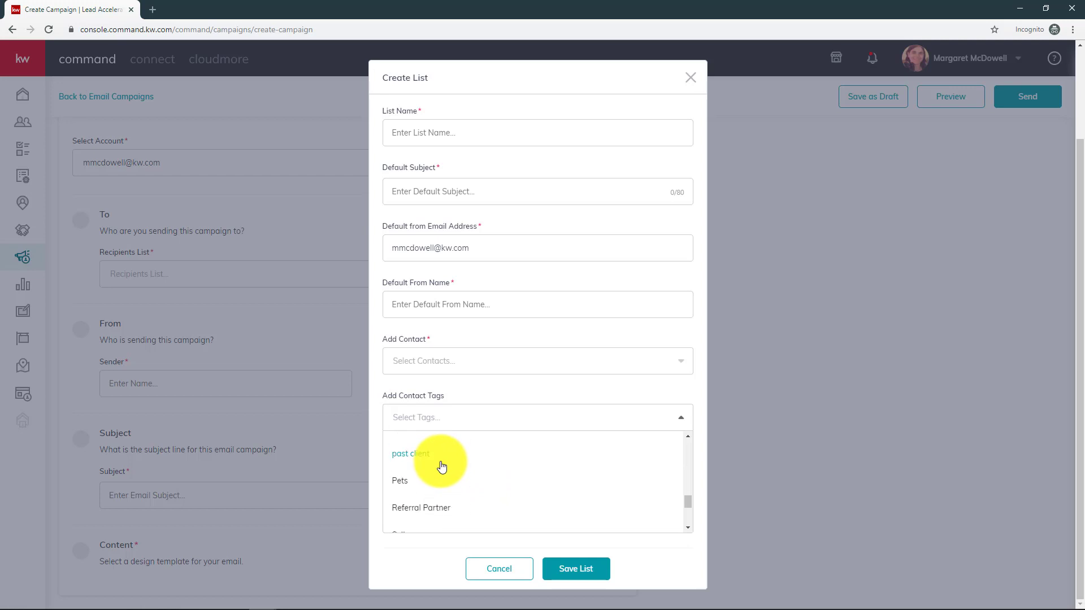
scroll(442, 486, "up", 1)
scroll(444, 488, "down", 1)
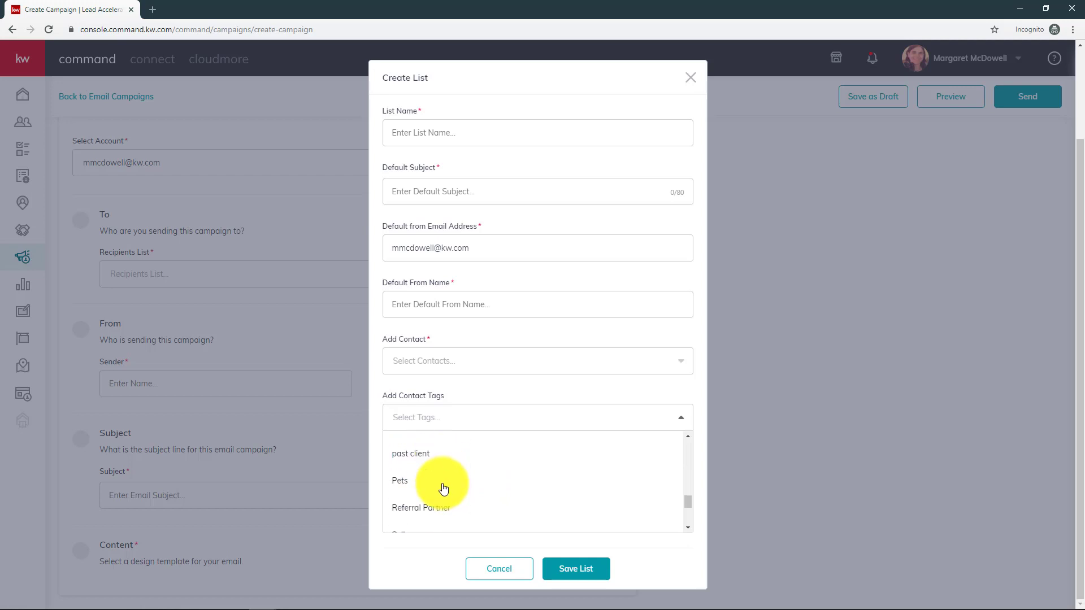
scroll(443, 489, "down", 1)
scroll(444, 489, "up", 5)
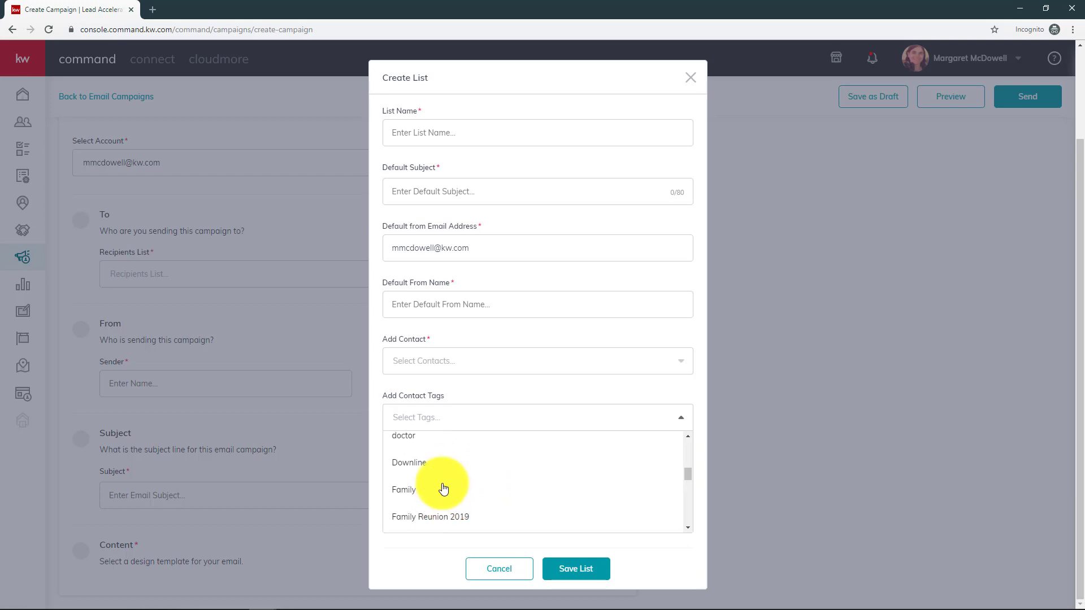
scroll(443, 489, "down", 3)
left_click(428, 488)
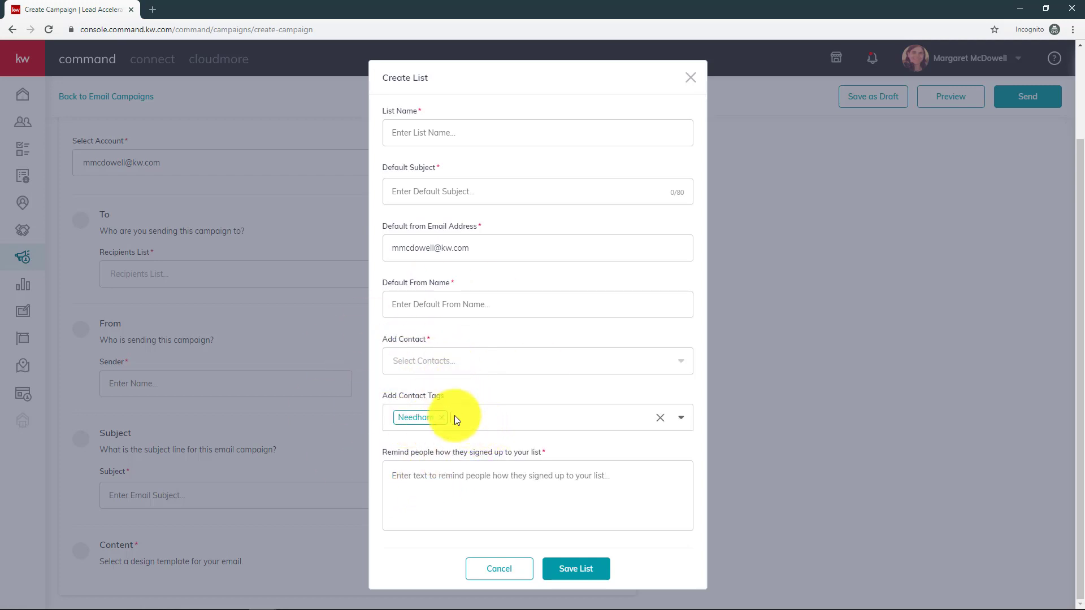
left_click(451, 360)
left_click(482, 360)
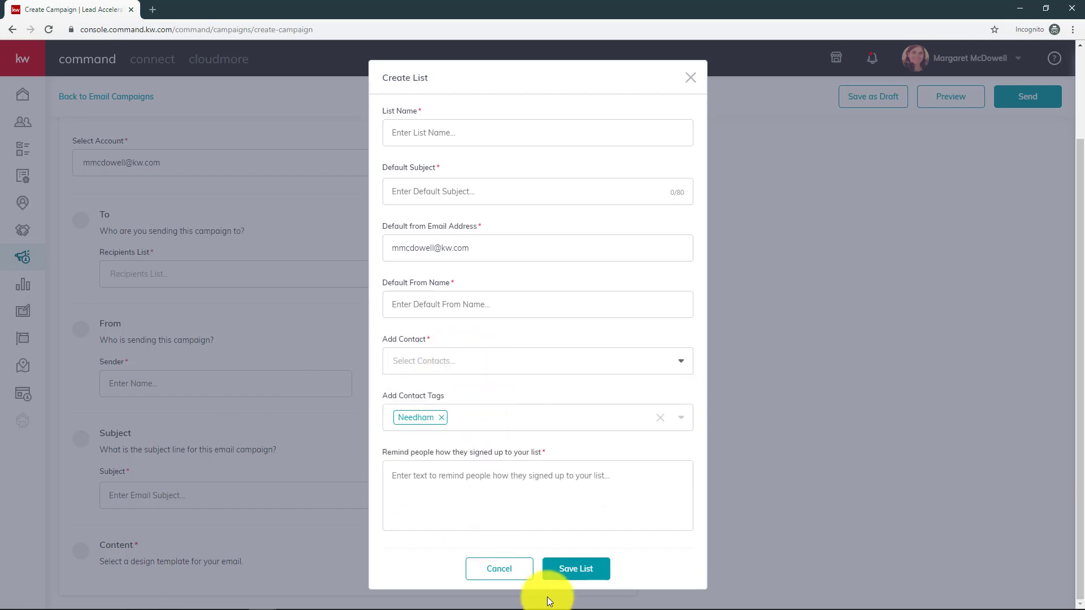
left_click(691, 78)
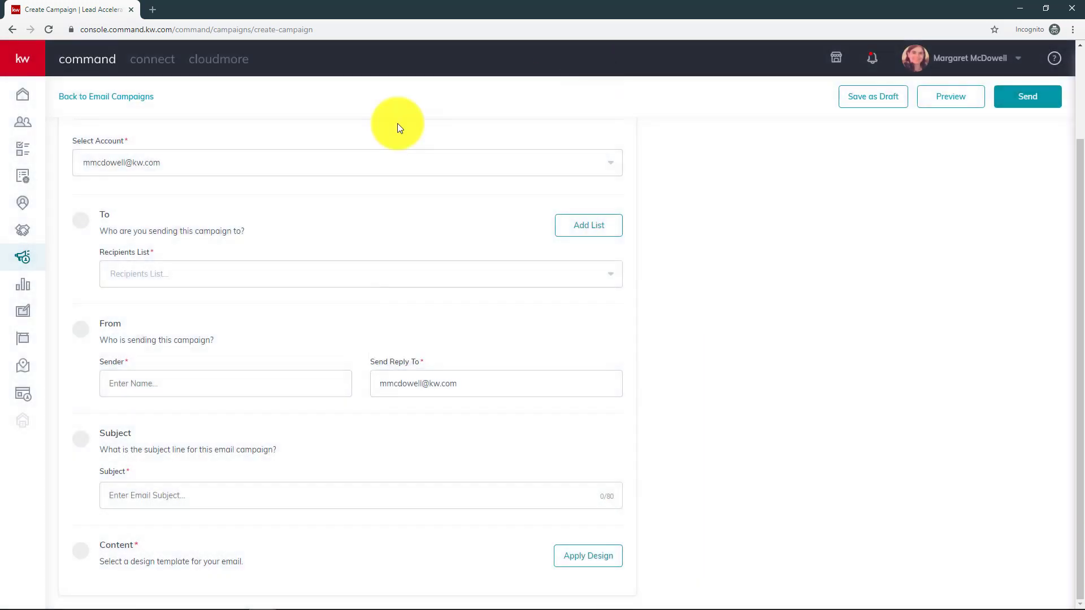
- Send to Test List, enter the sender's name, and set the subject 'Check out my new listing'
left_click(168, 276)
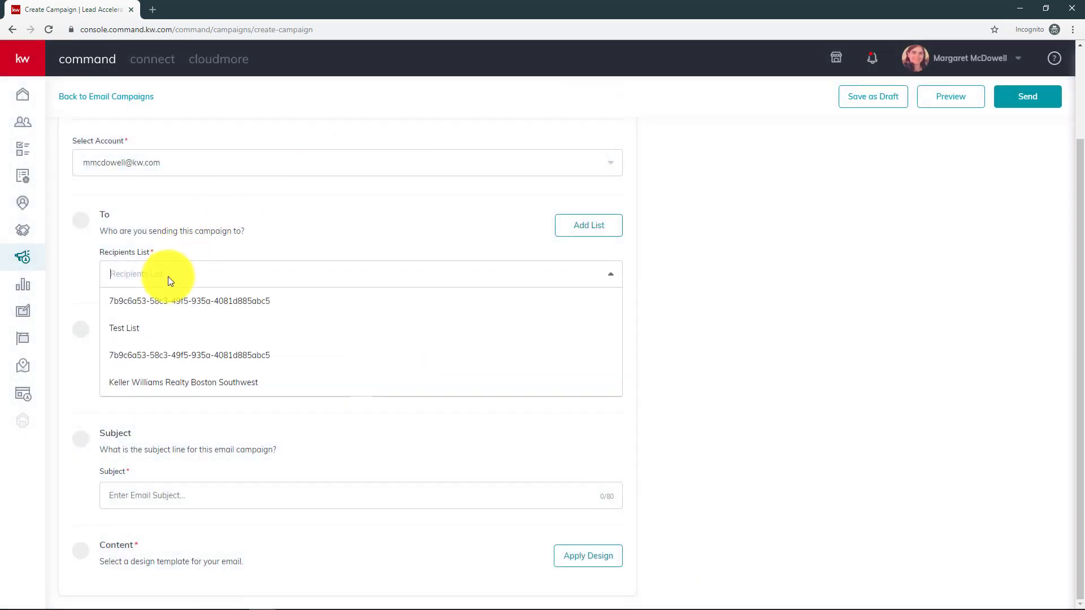
left_click(135, 329)
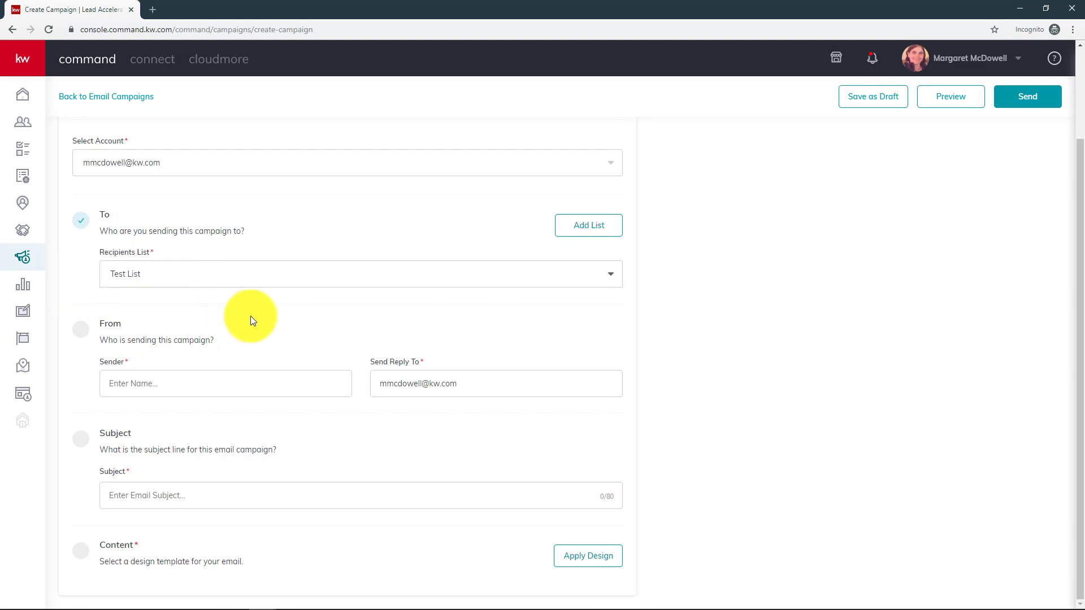
left_click(226, 380)
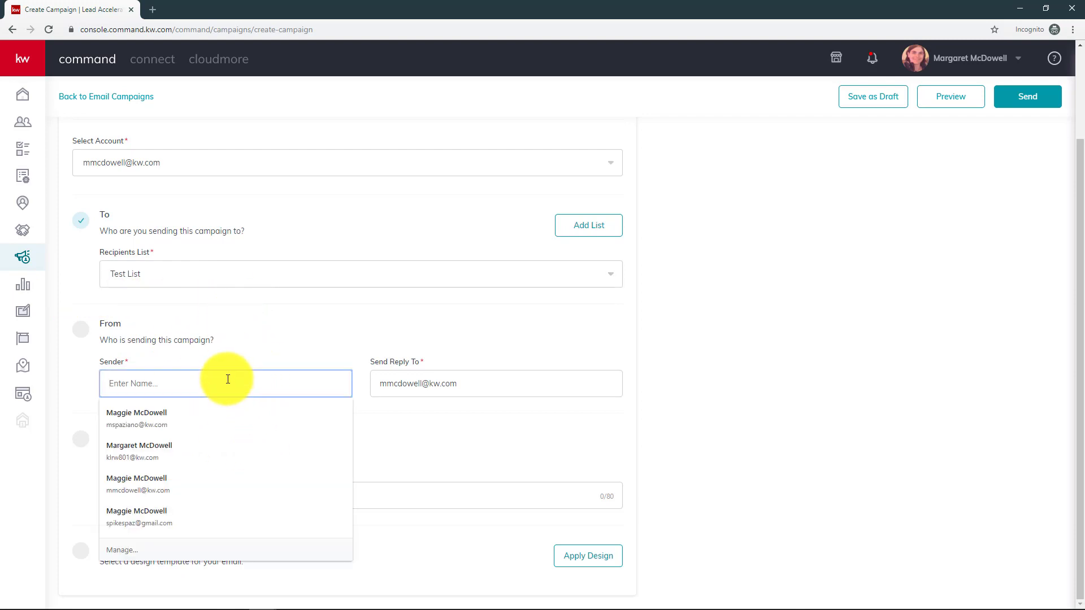
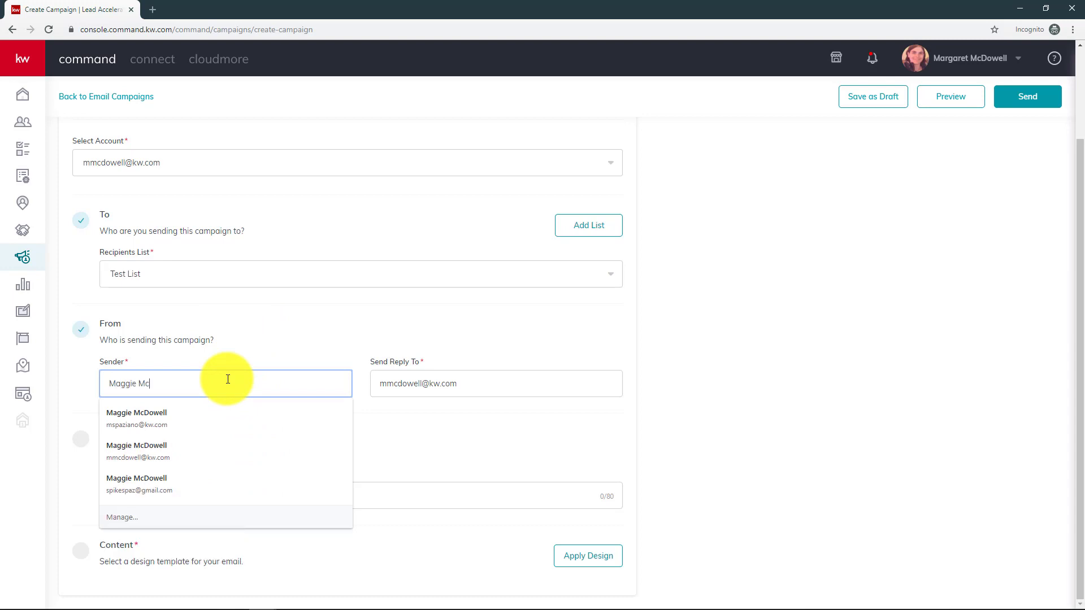
key("Tab")
key("Tab")
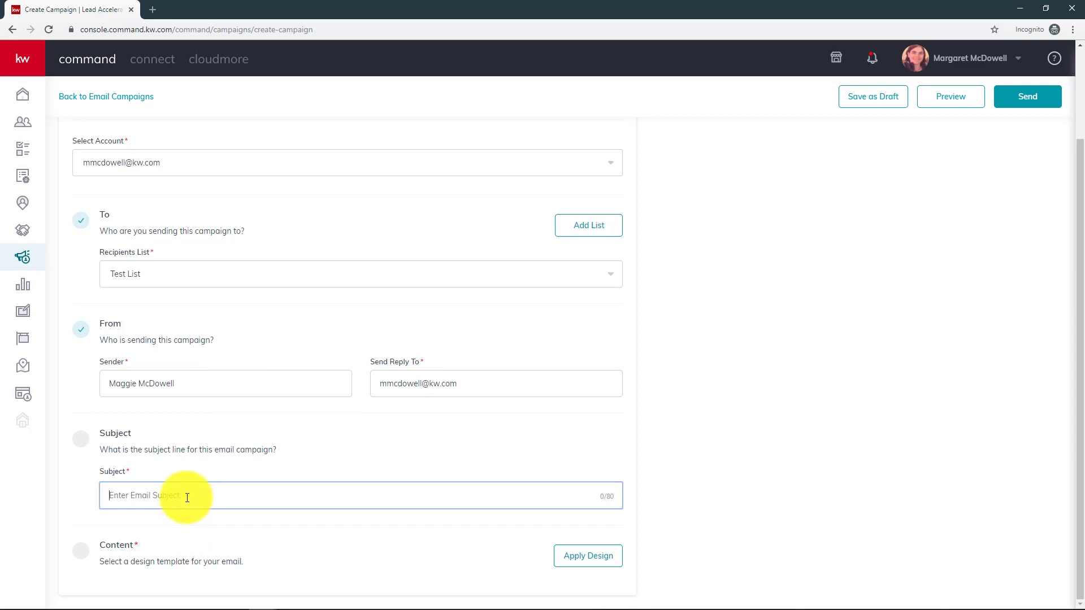
type("Check out my new listings!")
- Show the KW Templates collection and scroll down to the Just Listed template cards
left_click(602, 567)
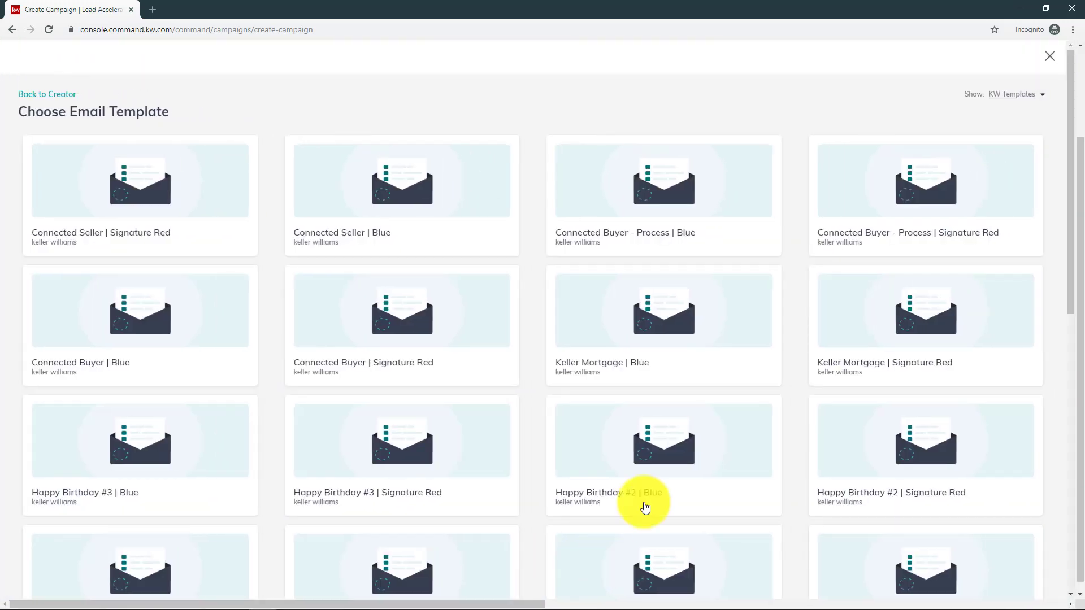
scroll(218, 337, "down", 10)
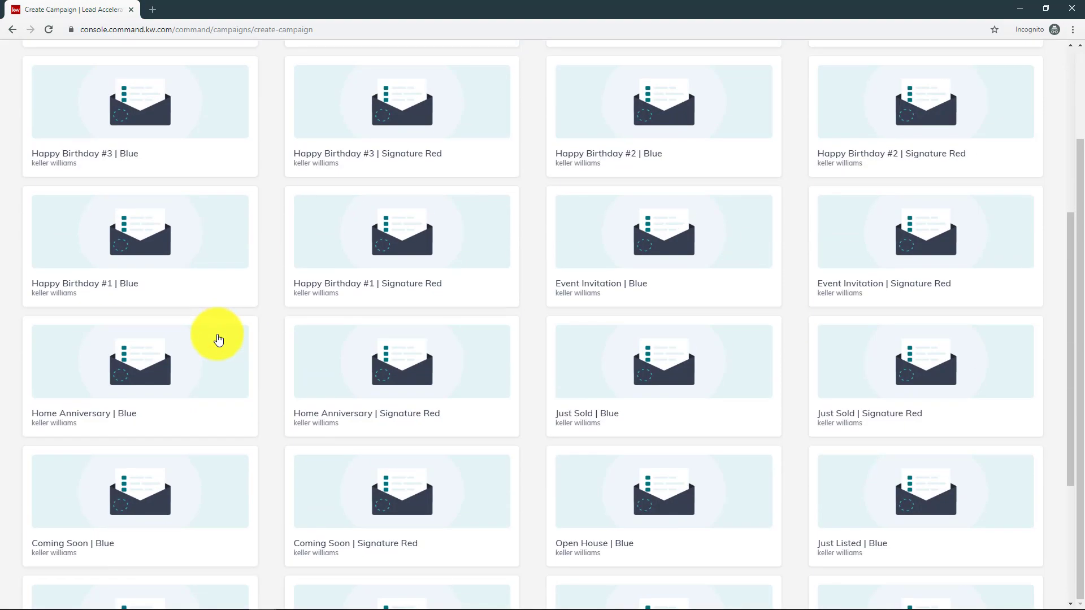
scroll(492, 514, "up", 10)
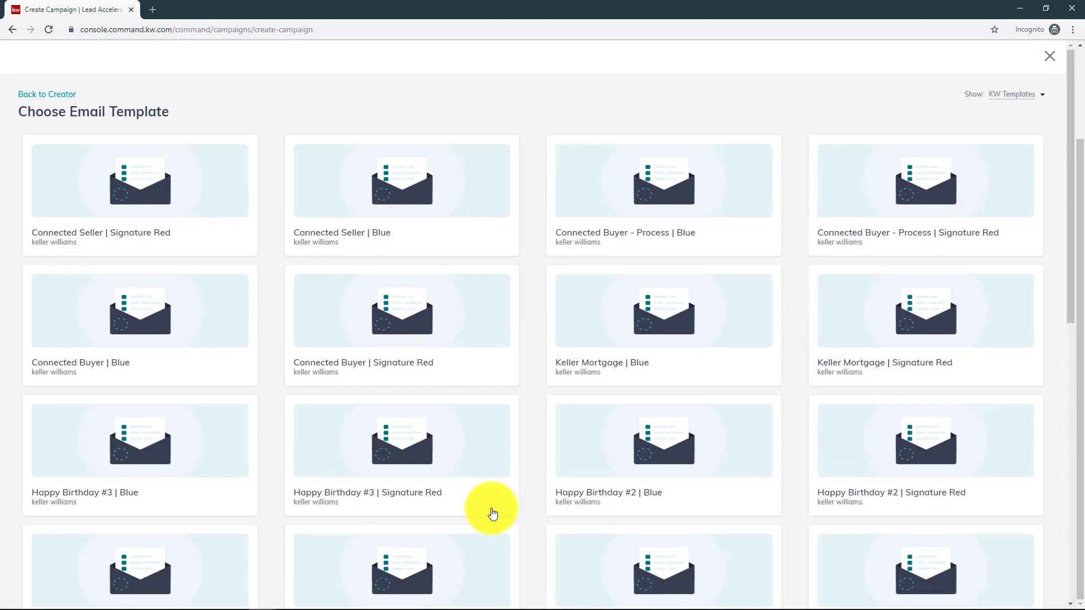
left_click(1016, 95)
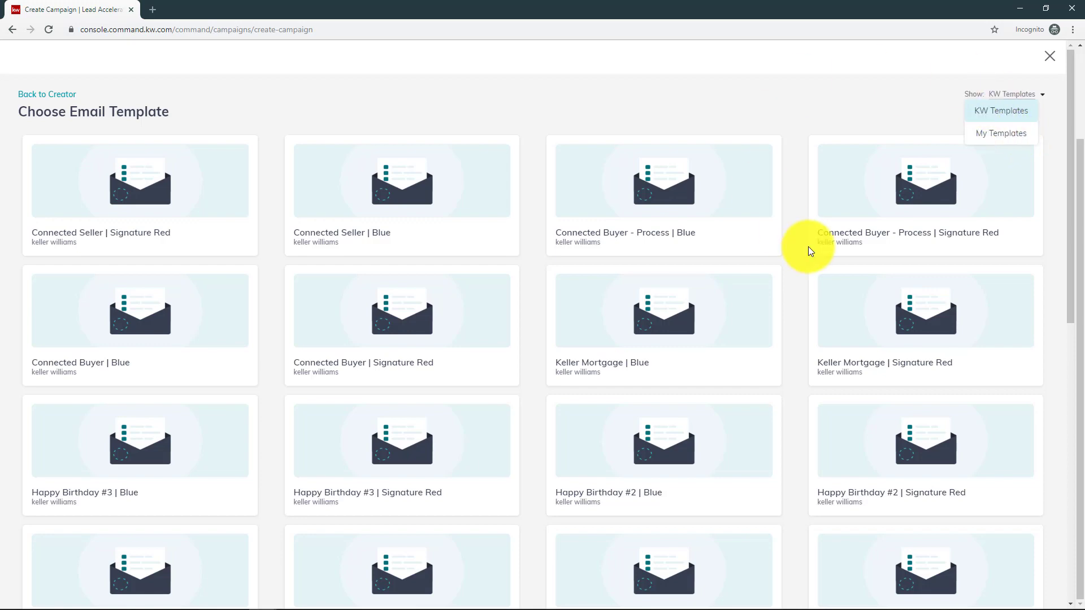
left_click(733, 104)
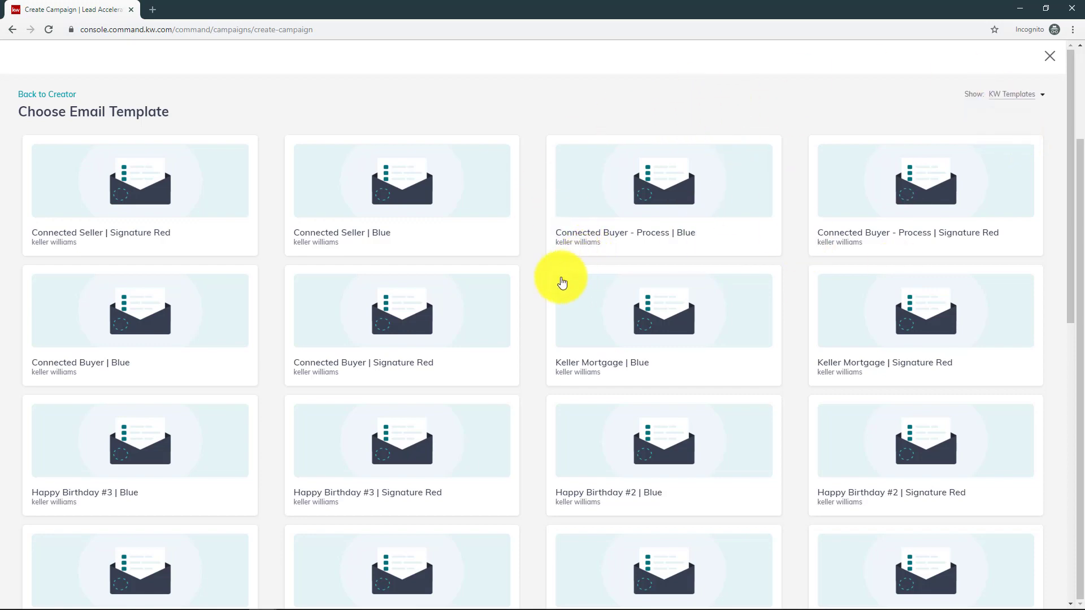
scroll(354, 339, "down", 10)
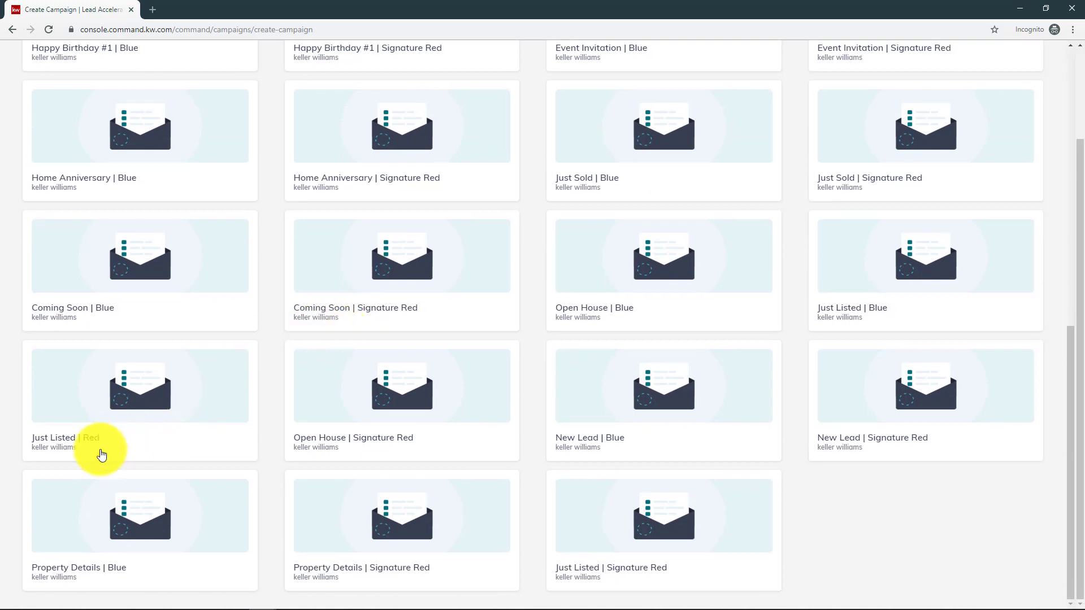
- Open the Just Listed | Red template and check the prefilled license number and legal disclaimer
left_click(84, 440)
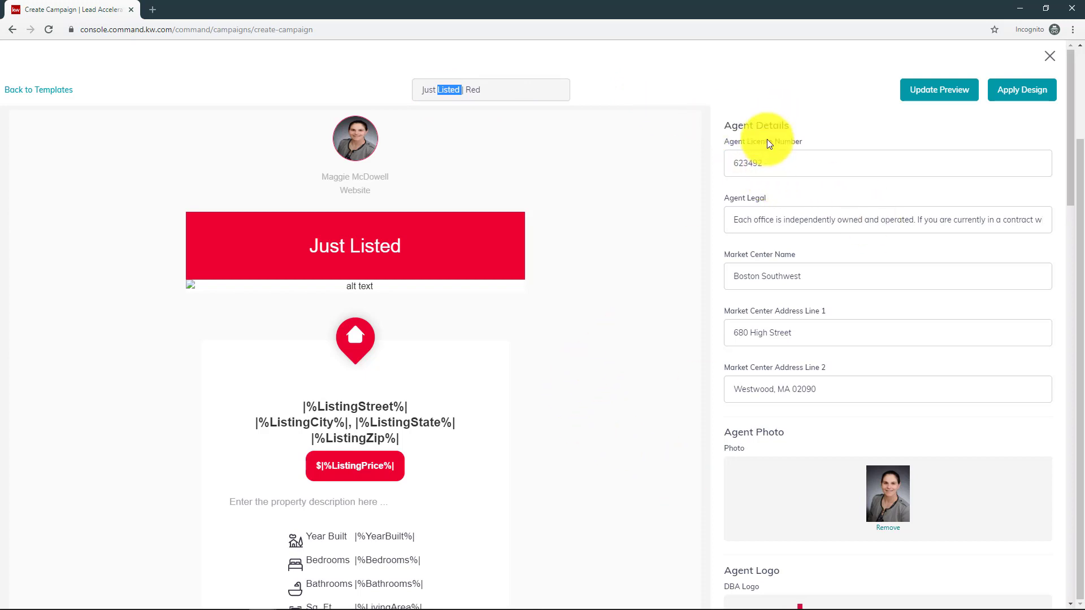
left_click(757, 156)
left_click(779, 218)
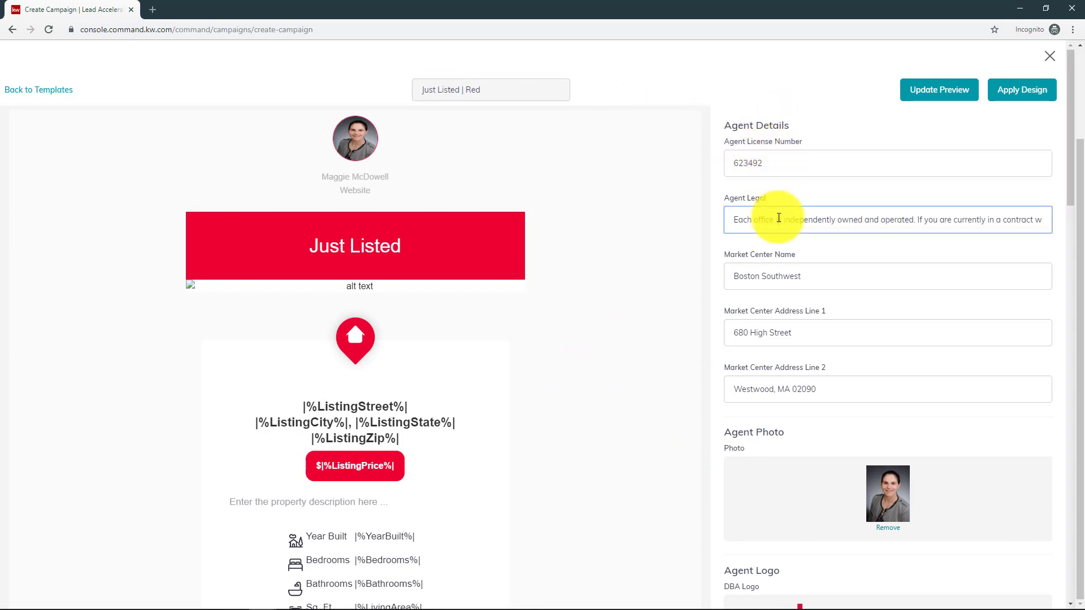
- Scroll through the Agent Details and Property Details fields of the template form
scroll(782, 228, "down", 1)
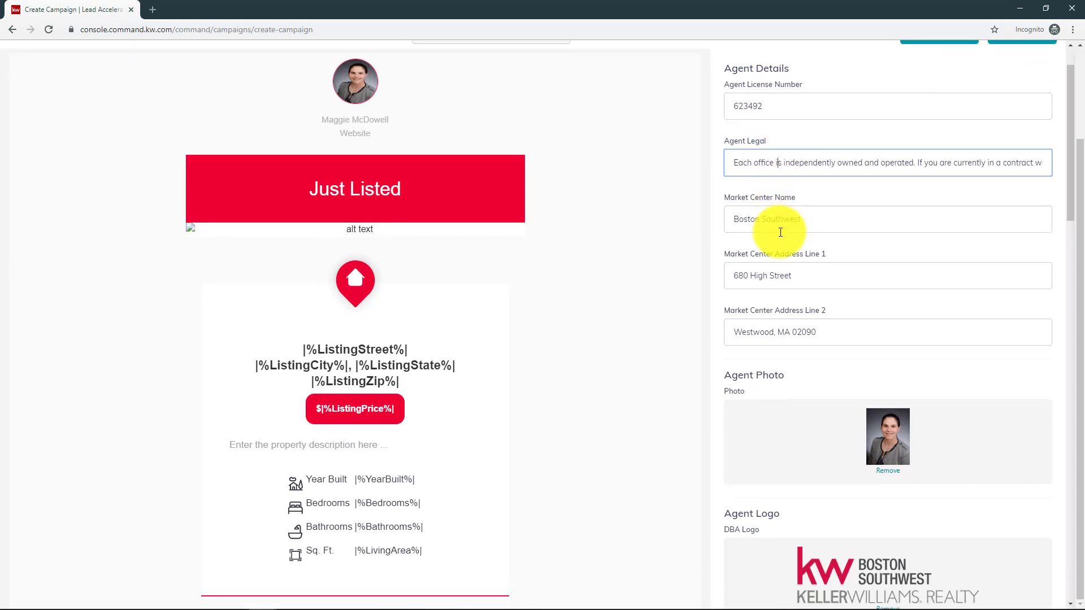
scroll(780, 229, "down", 2)
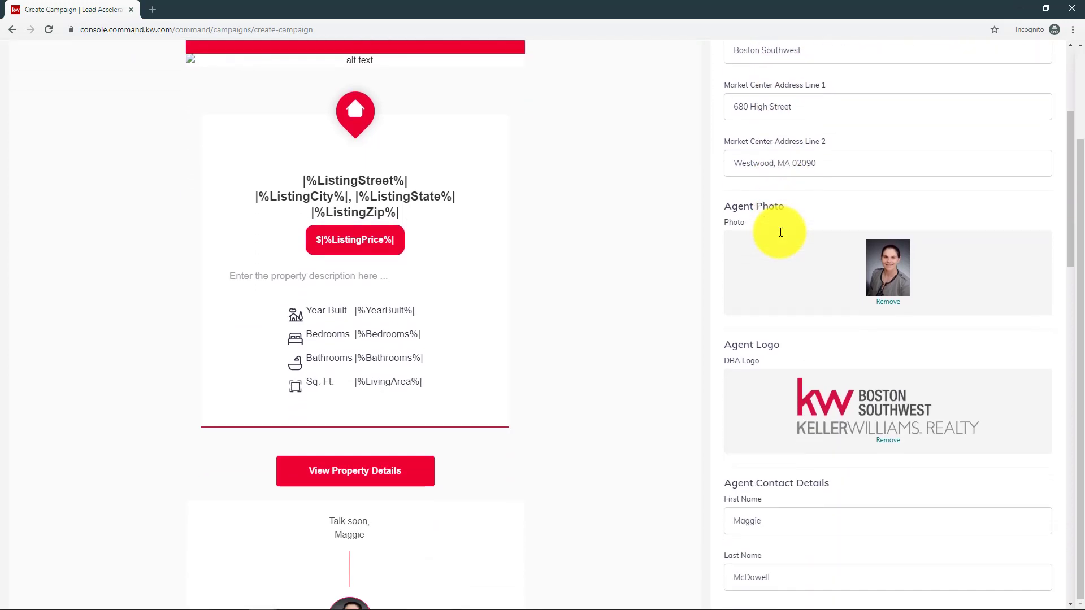
scroll(780, 232, "down", 1)
scroll(780, 232, "down", 2)
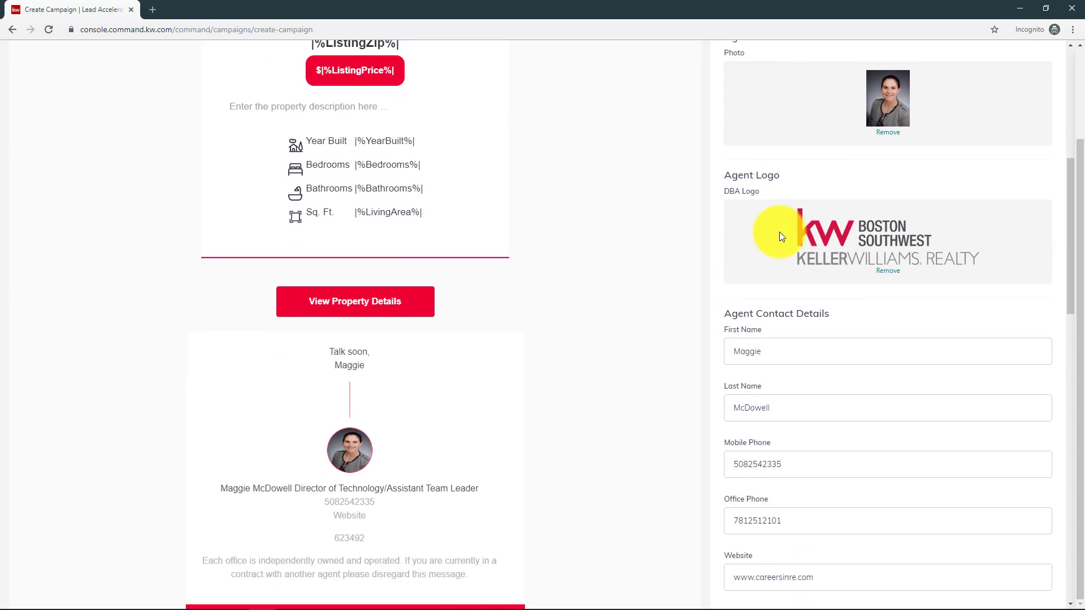
scroll(778, 232, "down", 2)
scroll(779, 231, "down", 3)
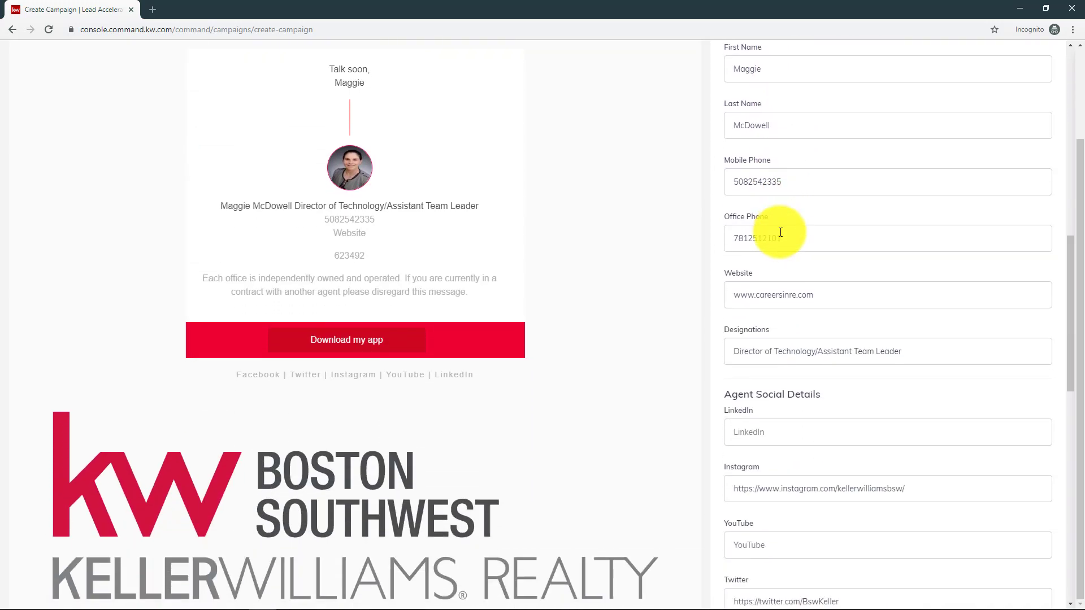
scroll(735, 277, "down", 3)
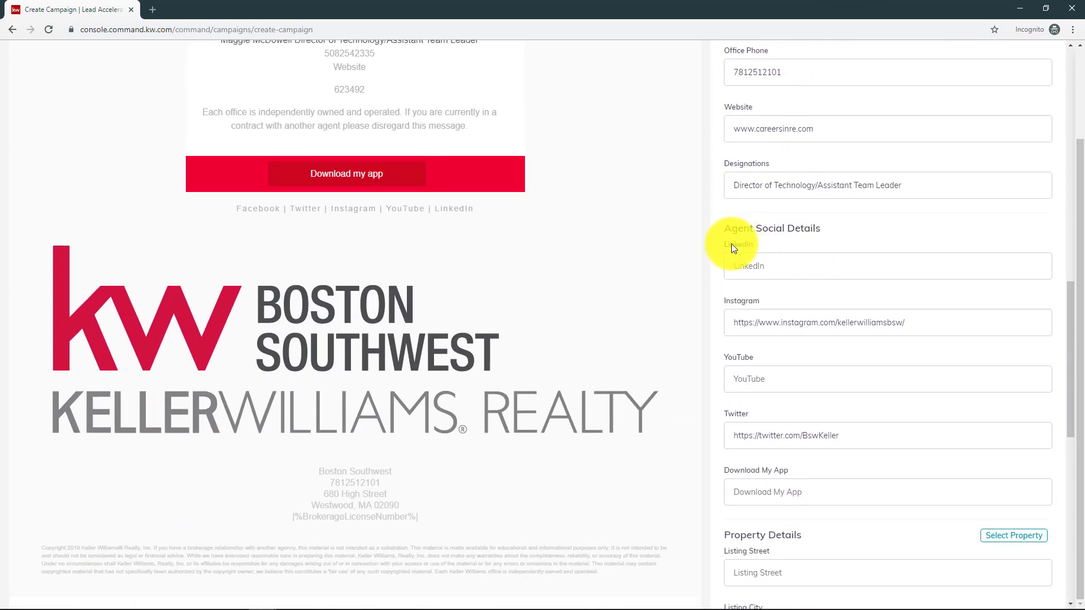
scroll(729, 246, "up", 3)
scroll(727, 237, "up", 1)
scroll(726, 239, "down", 1)
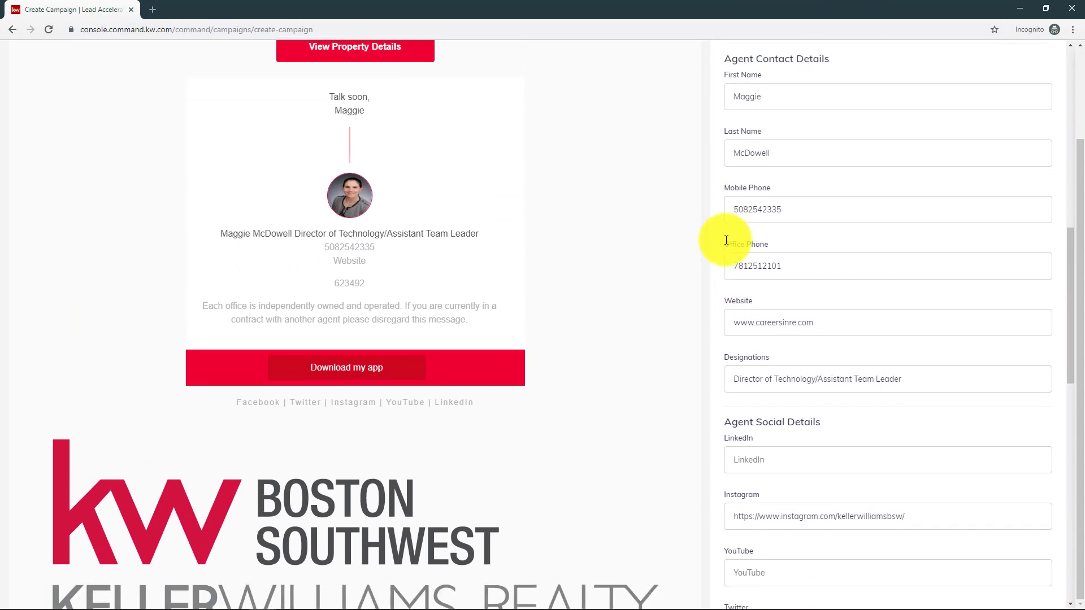
scroll(727, 240, "down", 1)
scroll(737, 205, "down", 3)
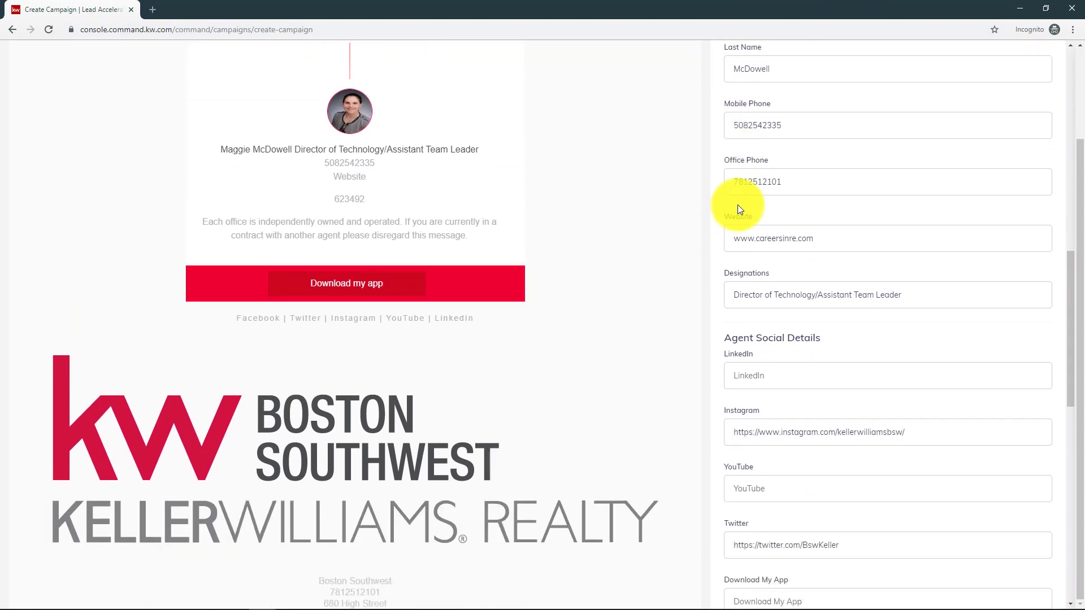
scroll(729, 226, "down", 1)
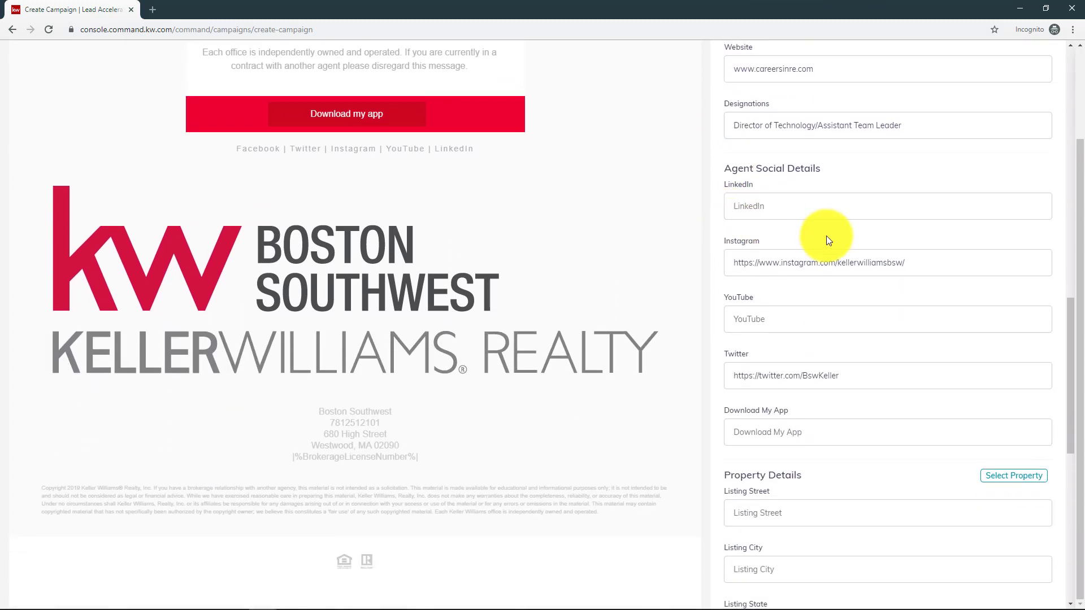
scroll(812, 222, "down", 2)
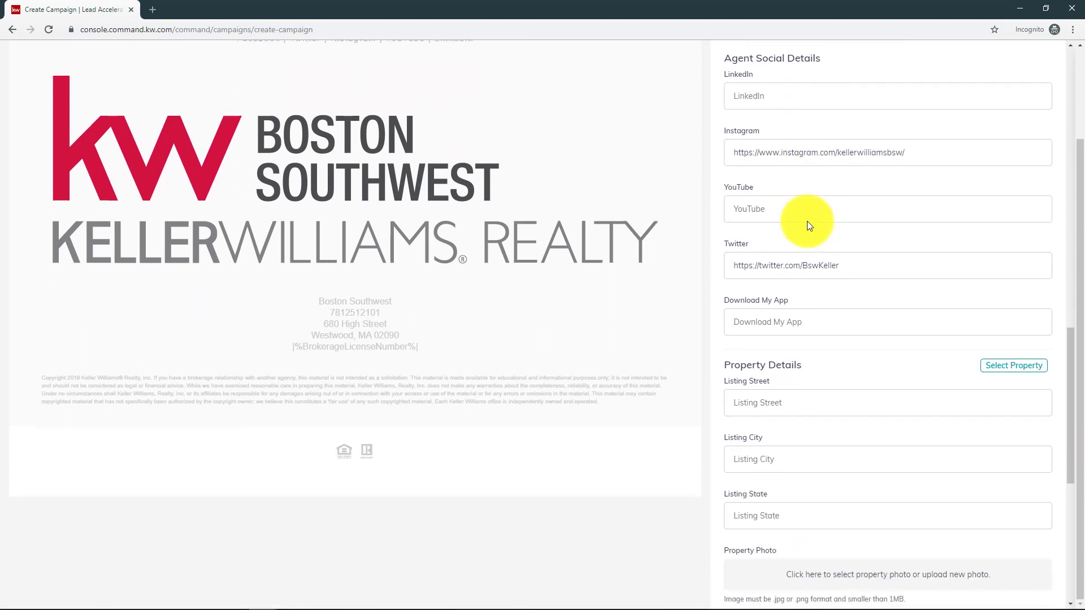
scroll(772, 153, "up", 1)
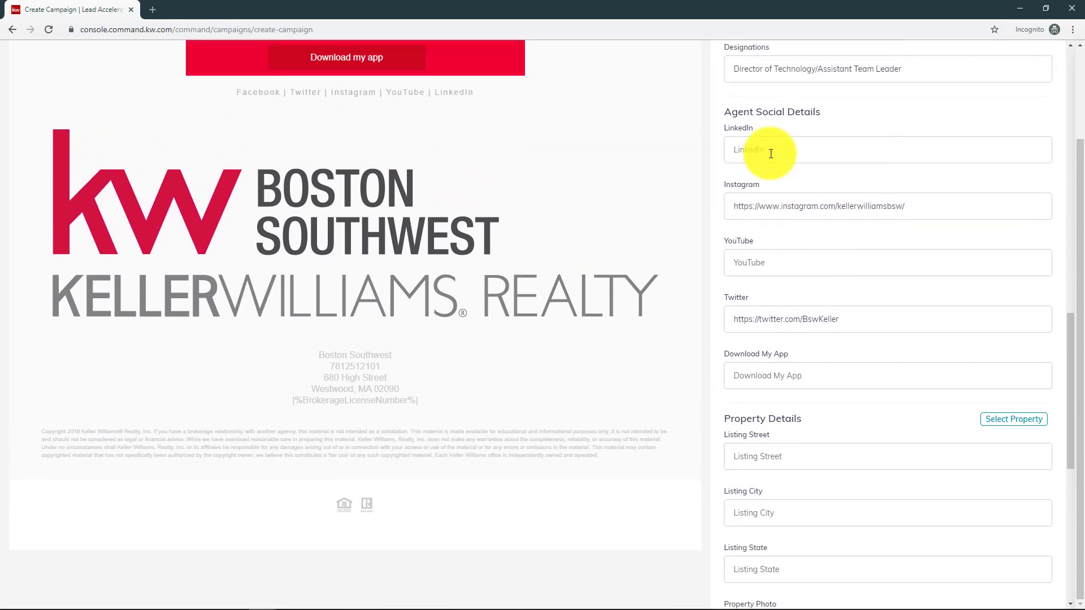
scroll(770, 154, "down", 3)
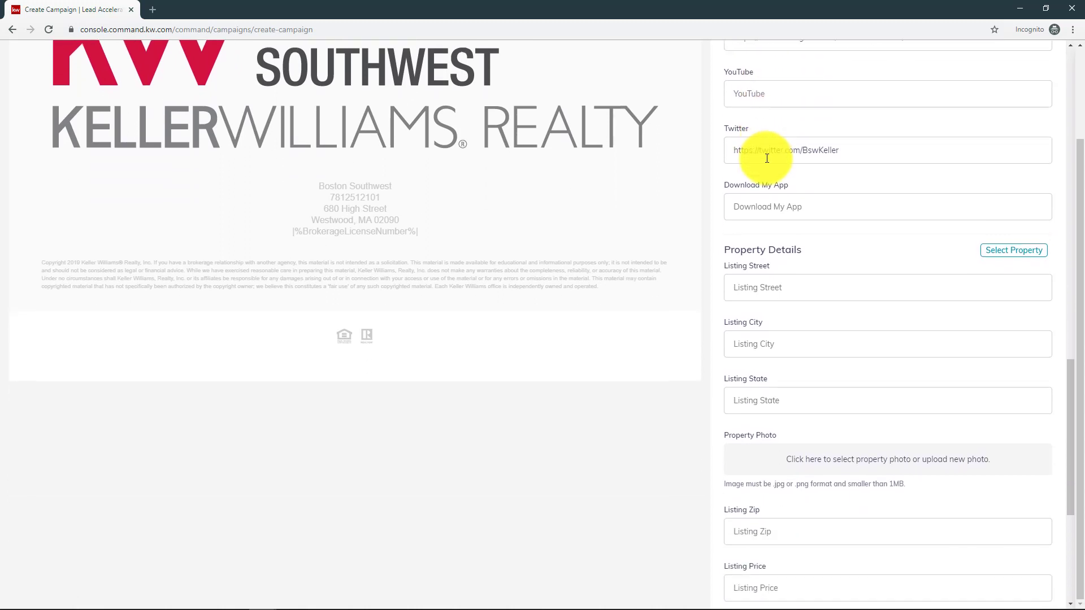
scroll(818, 310, "down", 1)
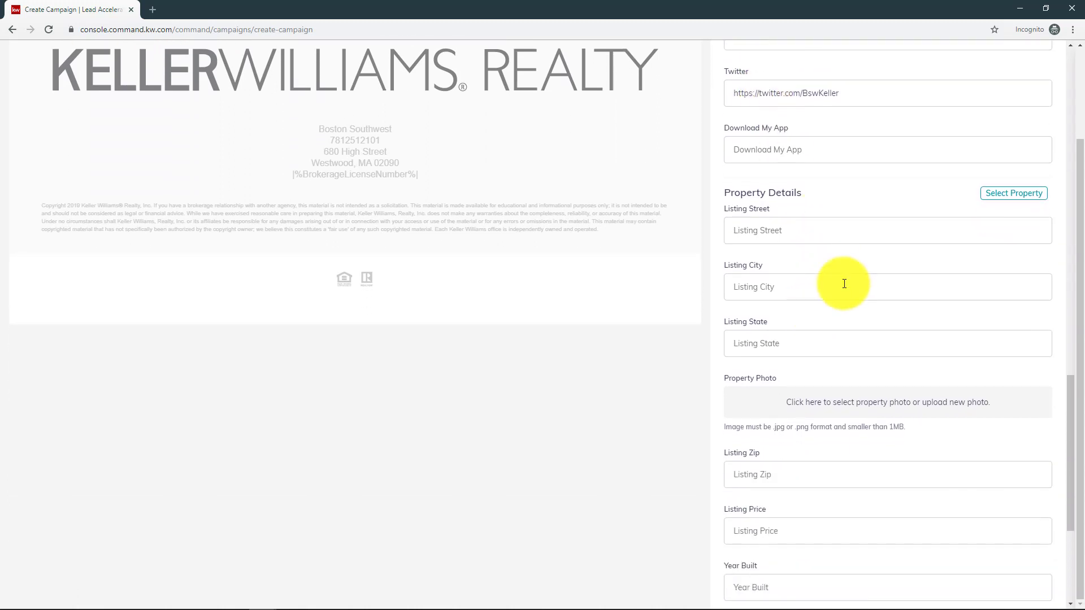
left_click(1007, 195)
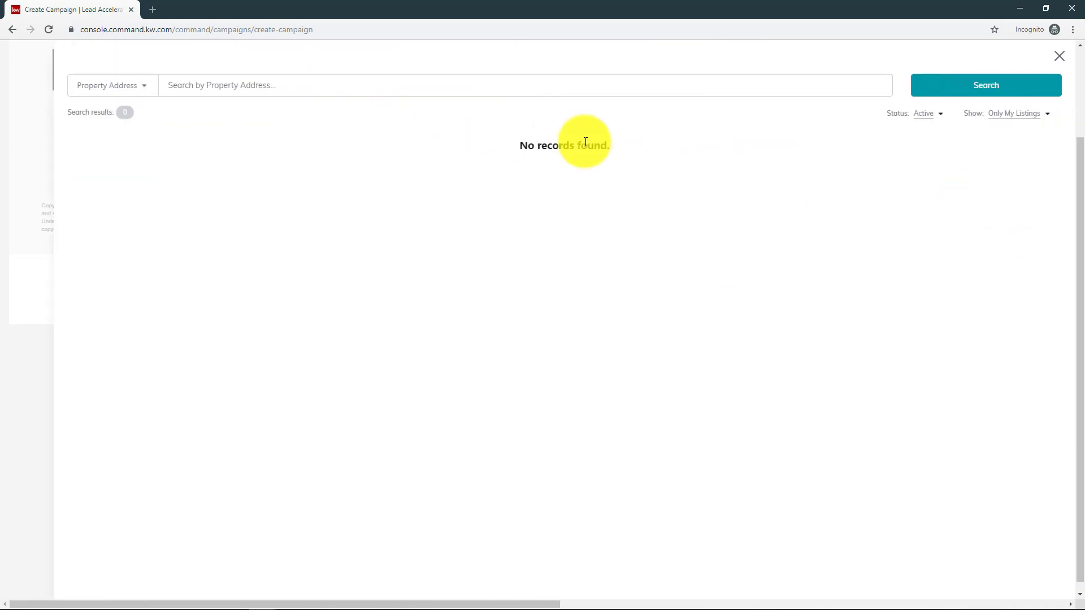
left_click(1011, 121)
left_click(993, 131)
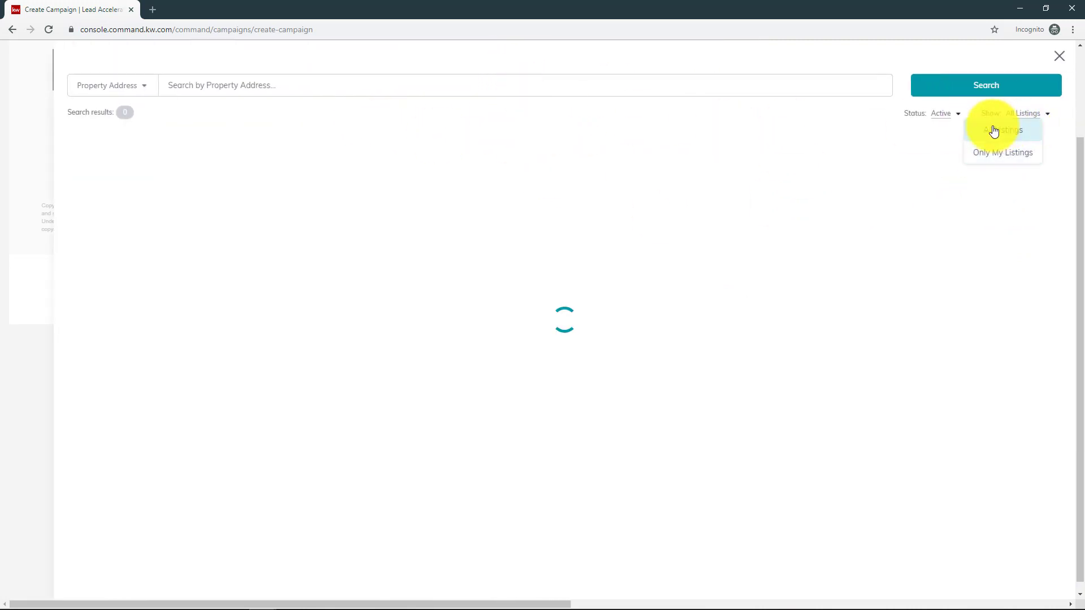
left_click(242, 82)
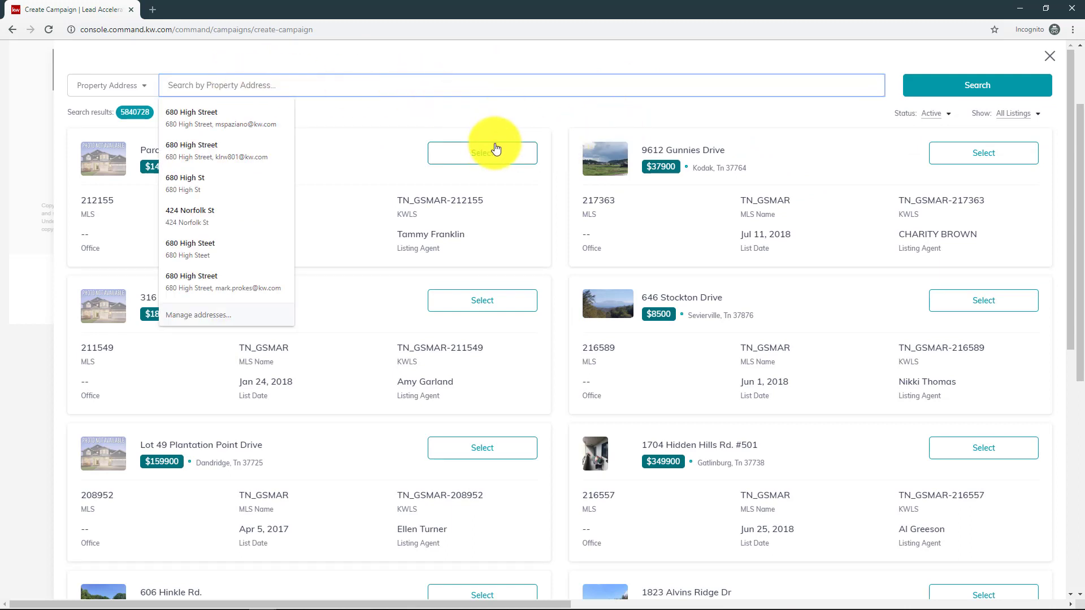
left_click(490, 152)
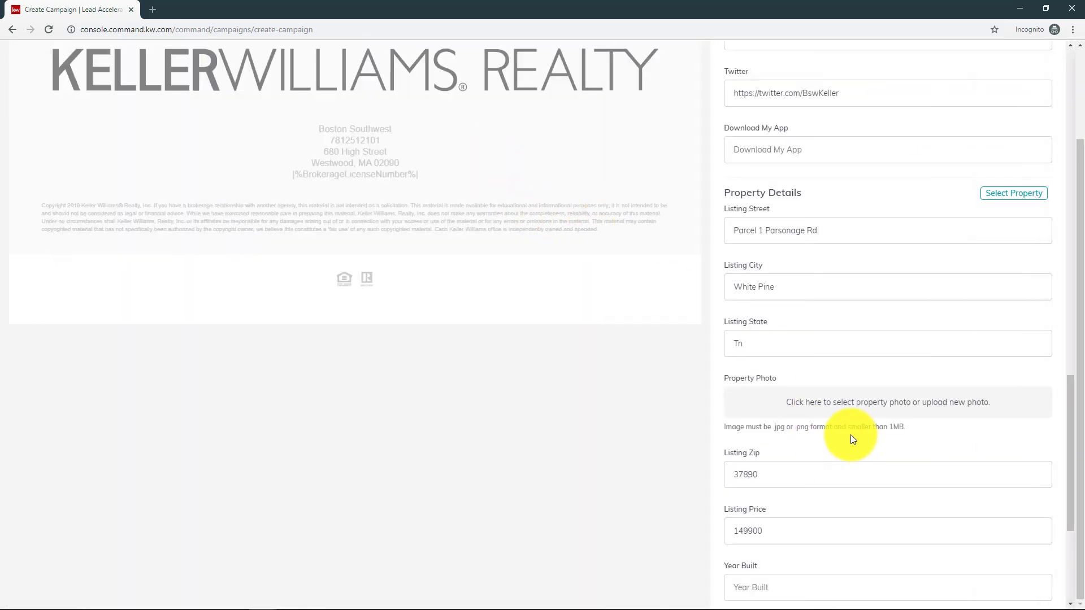
scroll(848, 435, "down", 4)
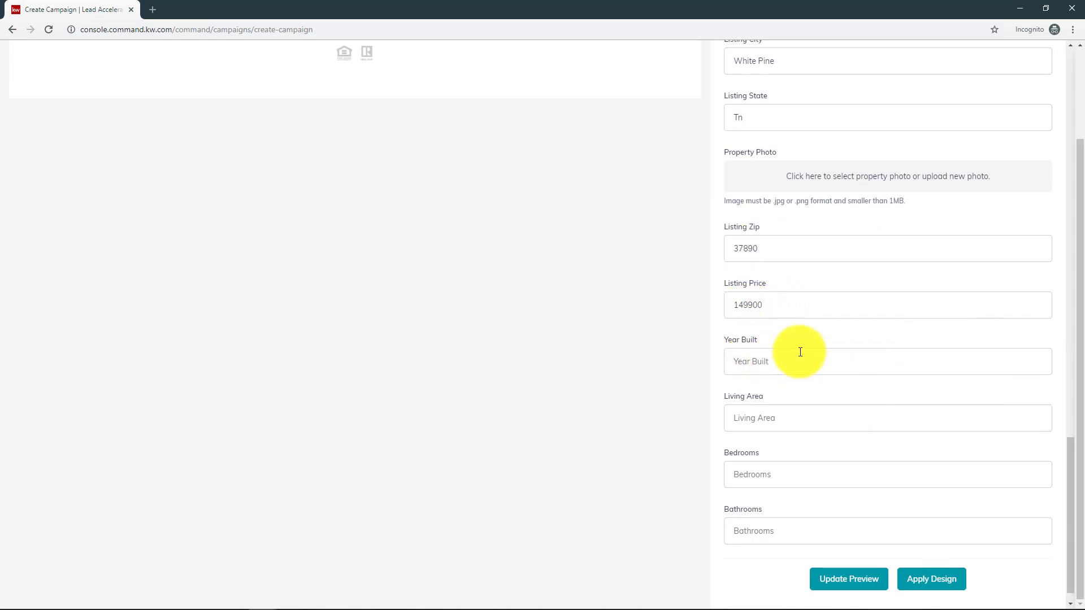
left_click(724, 360)
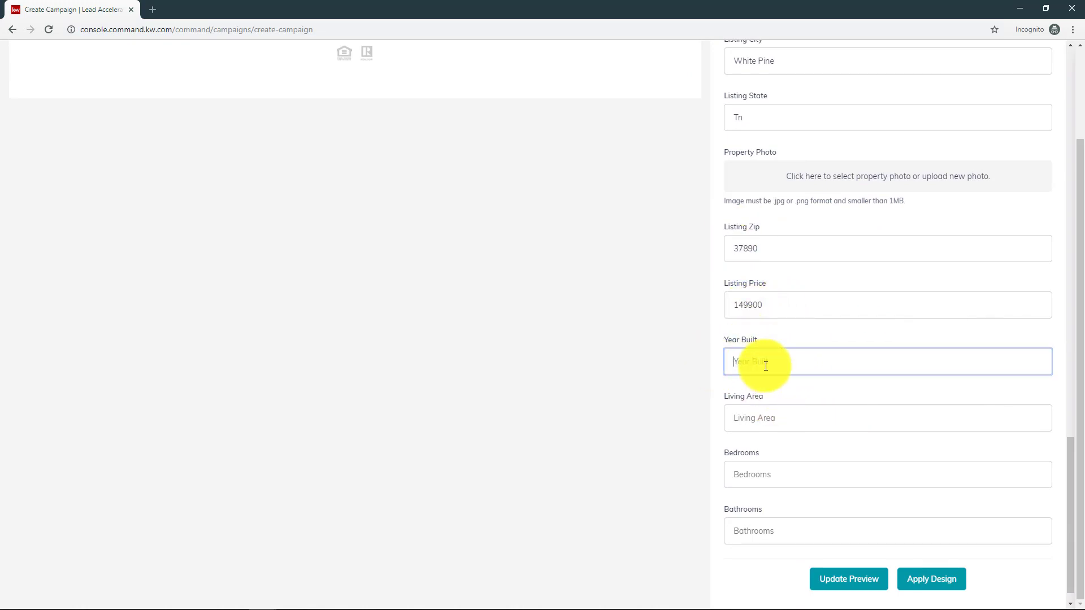
scroll(880, 453, "up", 20)
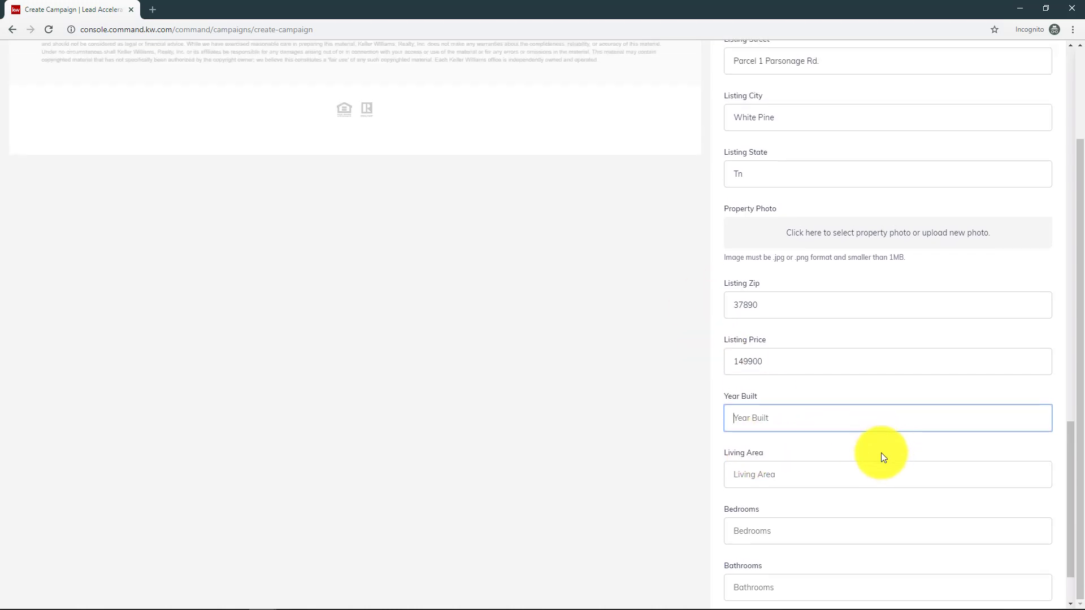
scroll(865, 438, "up", 2)
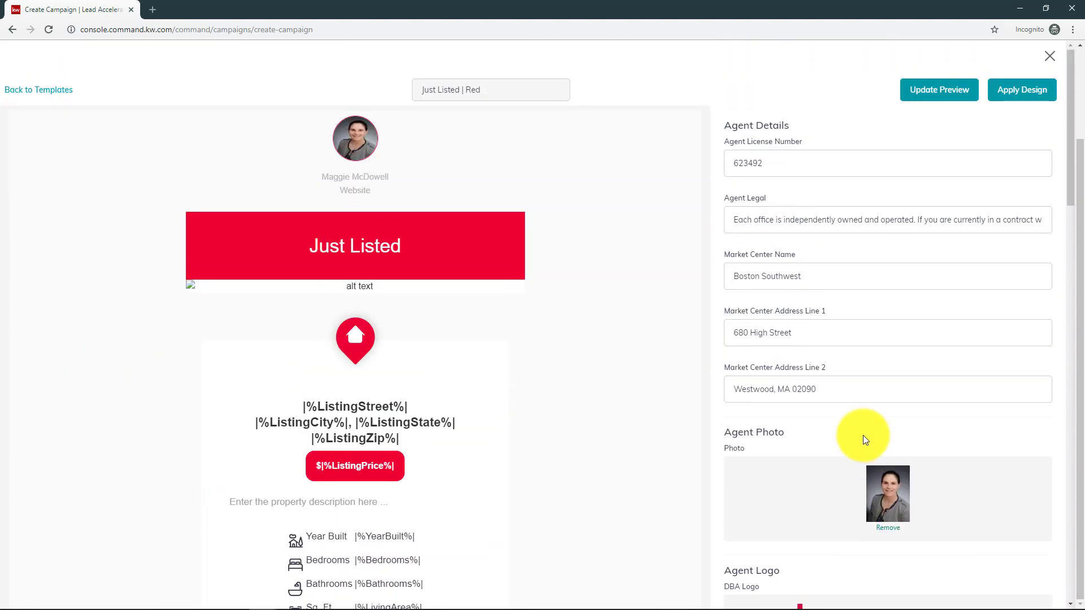
scroll(836, 431, "down", 18)
scroll(835, 429, "down", 8)
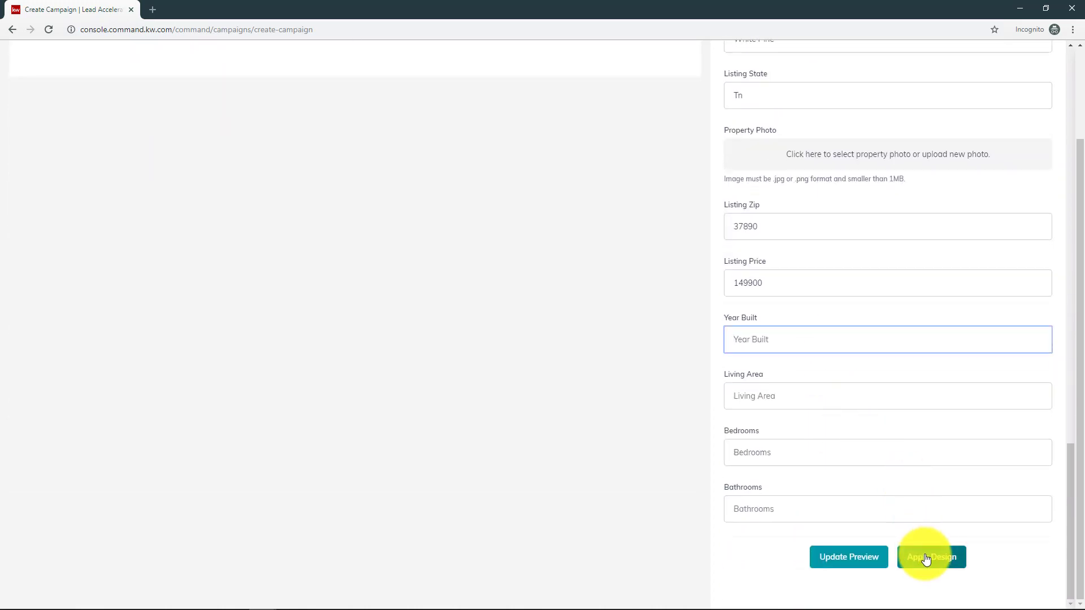
- Apply the edited Just Listed design, review the email preview, and save as draft
left_click(925, 558)
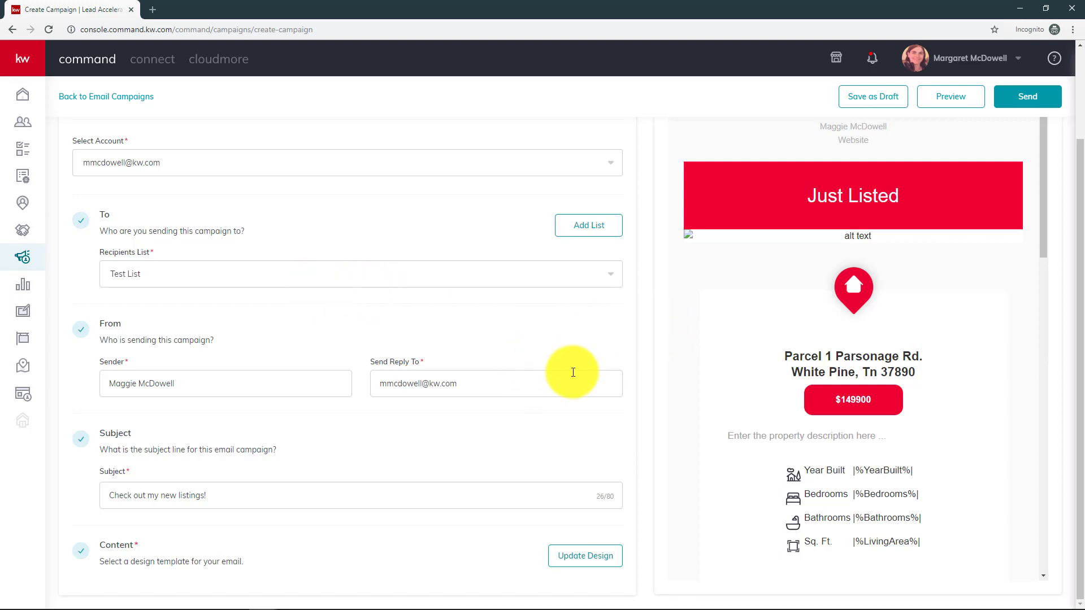
scroll(569, 371, "up", 2)
scroll(567, 371, "down", 2)
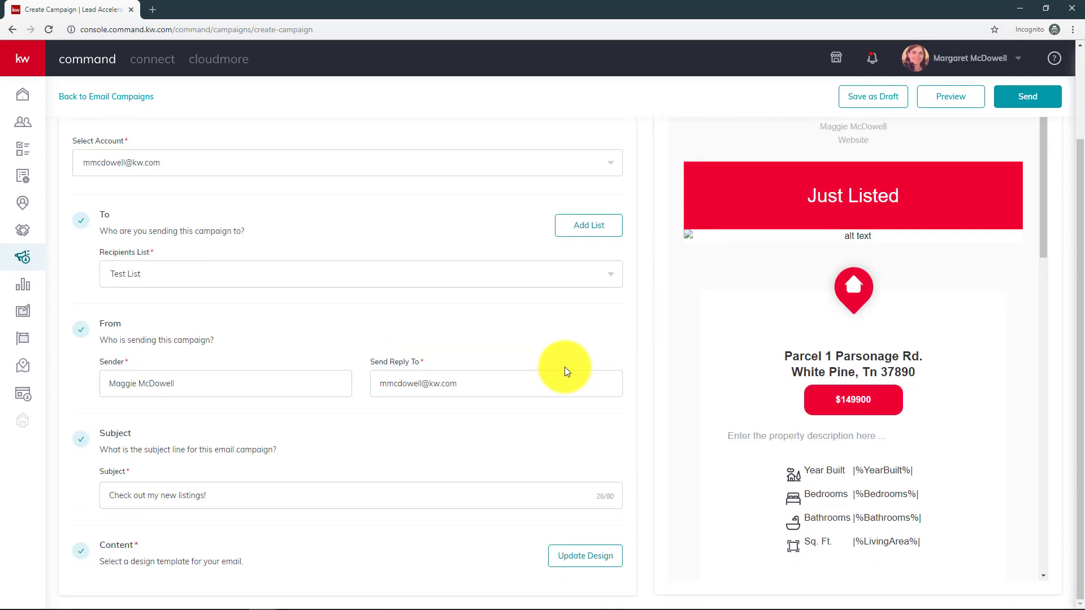
scroll(566, 371, "up", 1)
scroll(566, 371, "down", 1)
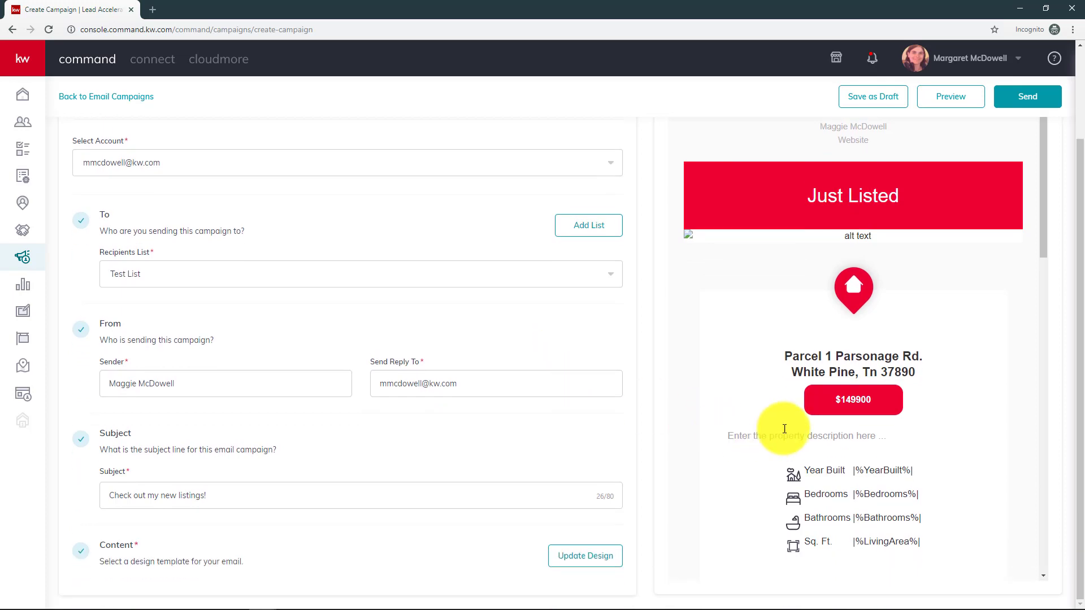
scroll(700, 442, "down", 15)
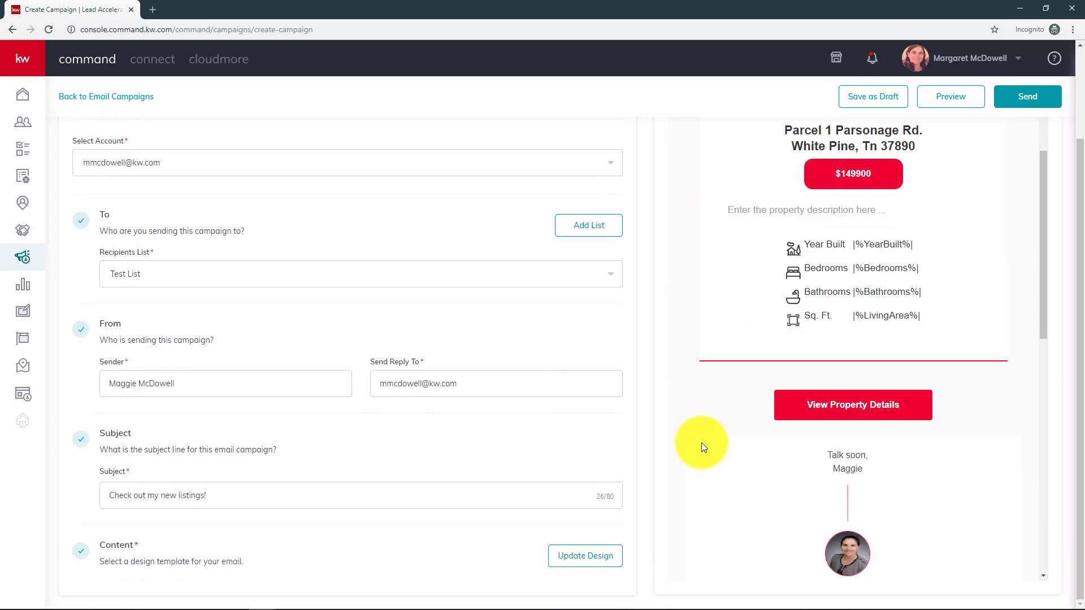
scroll(753, 462, "up", 6)
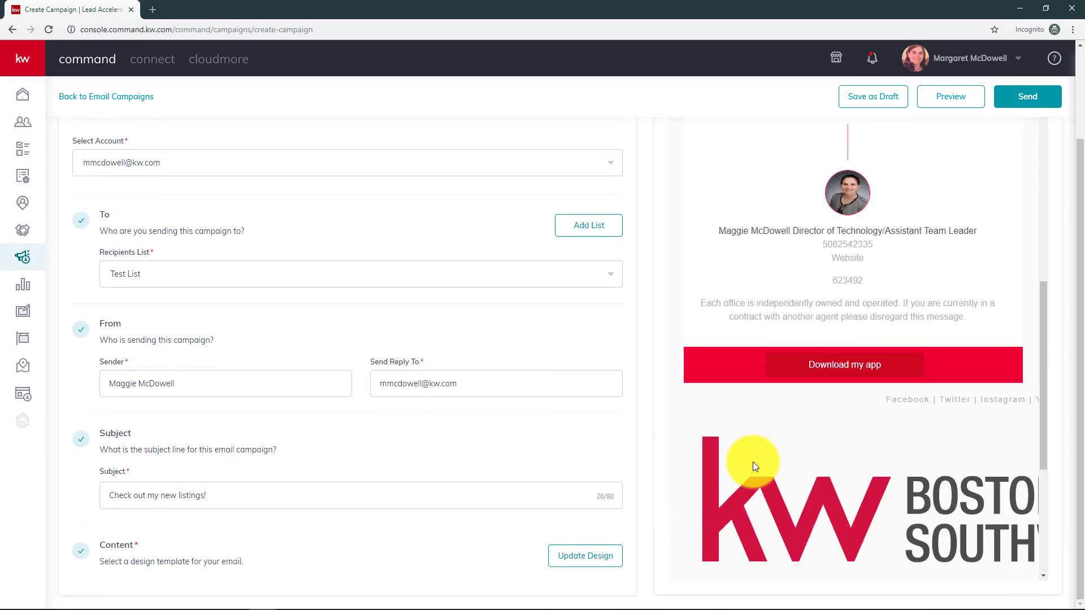
scroll(751, 462, "up", 8)
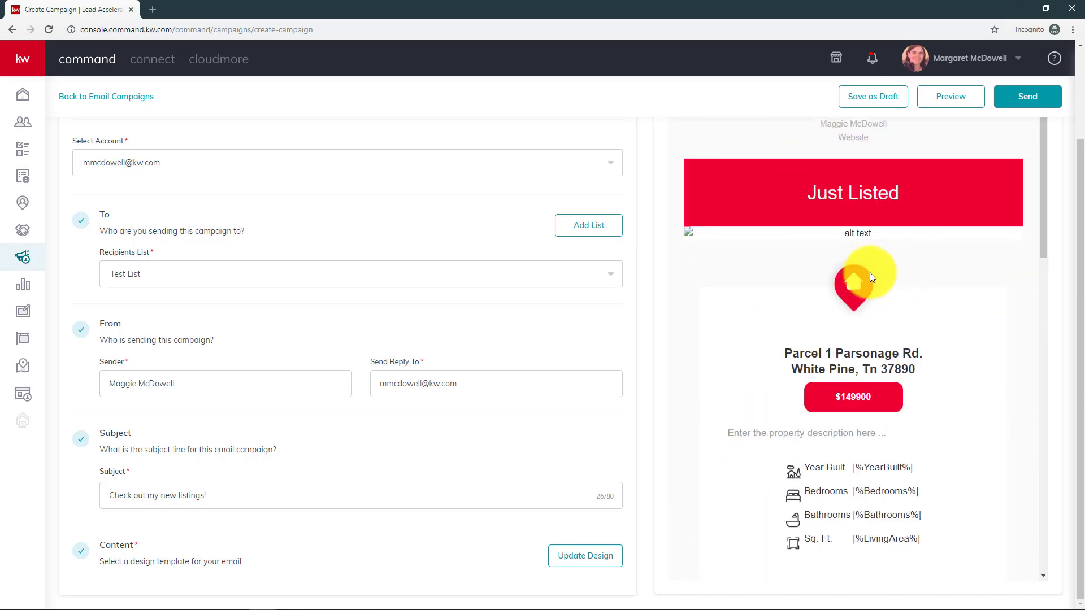
scroll(868, 276, "down", 14)
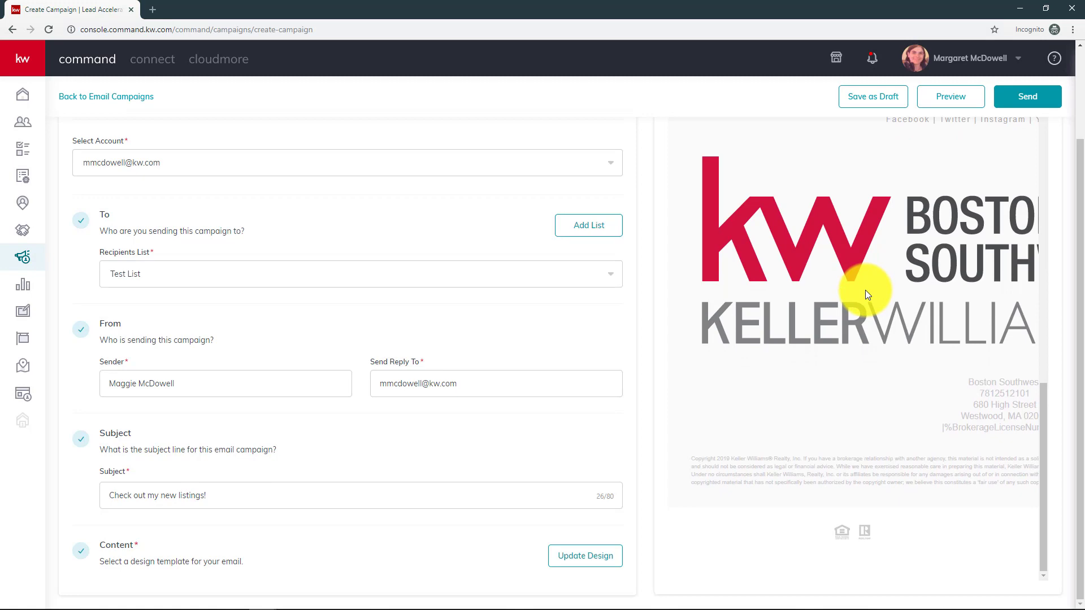
scroll(866, 290, "up", 10)
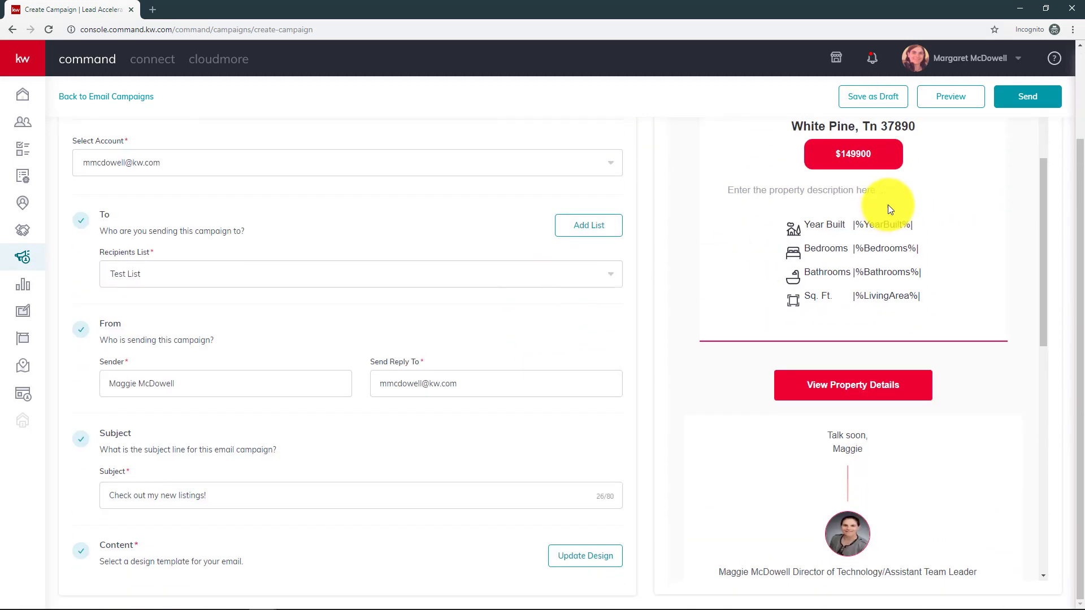
left_click(870, 102)
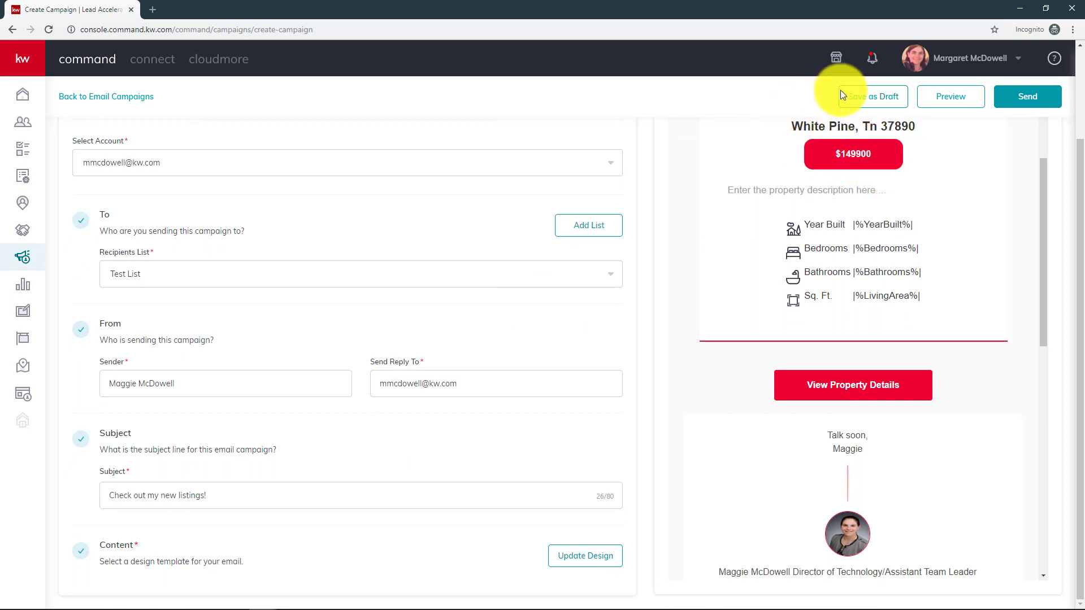
left_click(876, 104)
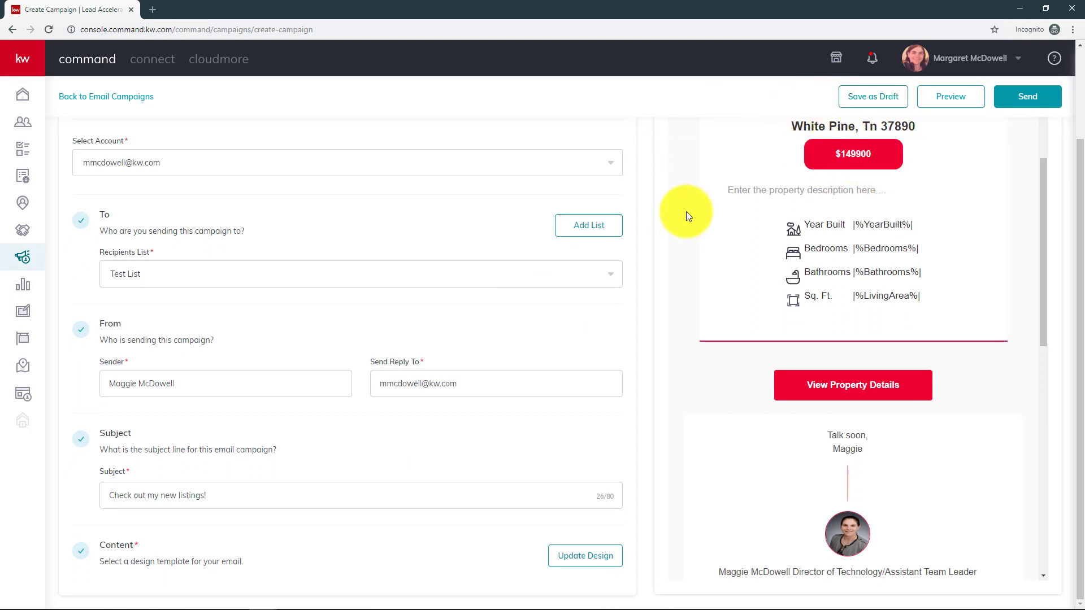
left_click(967, 105)
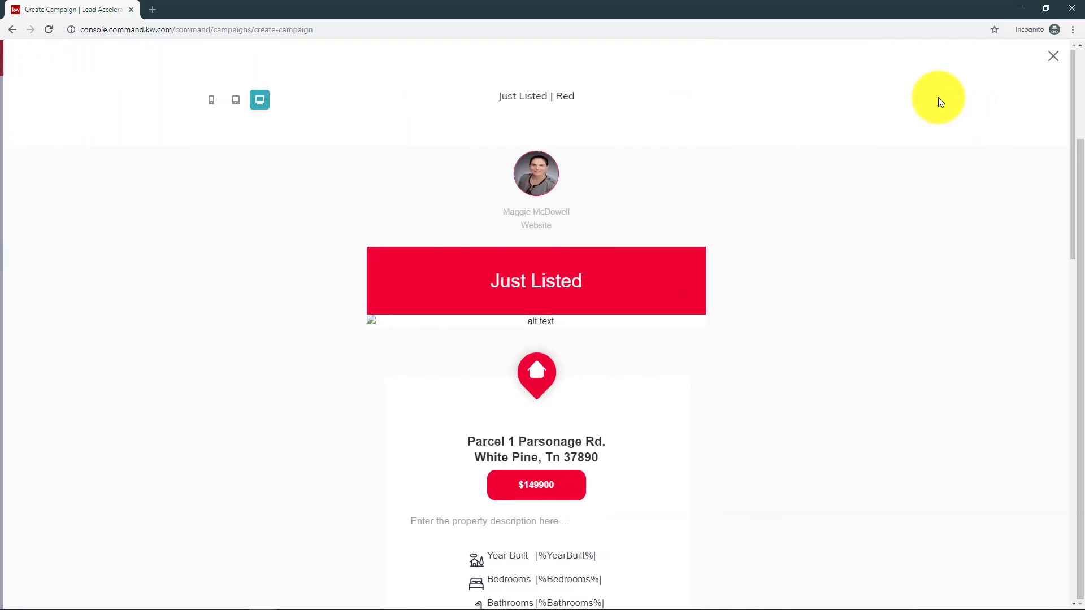
scroll(500, 373, "down", 6)
scroll(501, 378, "down", 8)
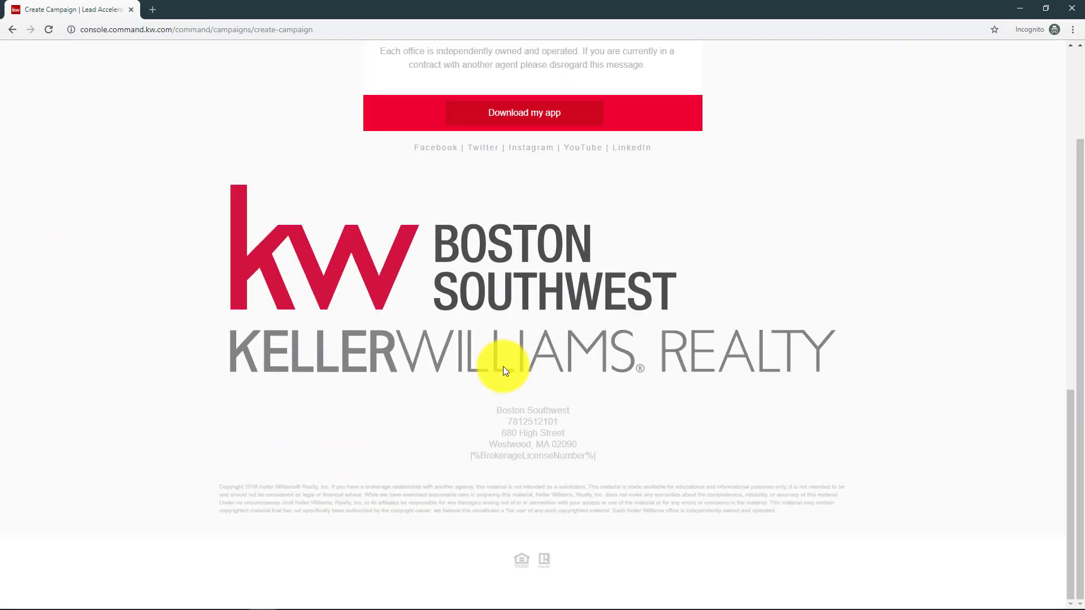
scroll(503, 366, "up", 14)
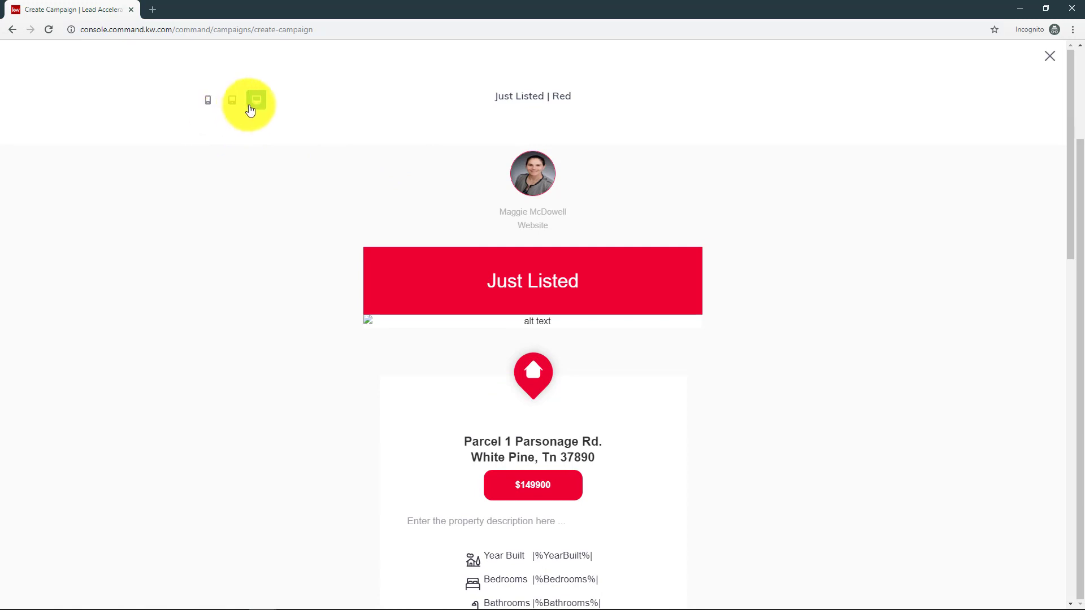
left_click(232, 103)
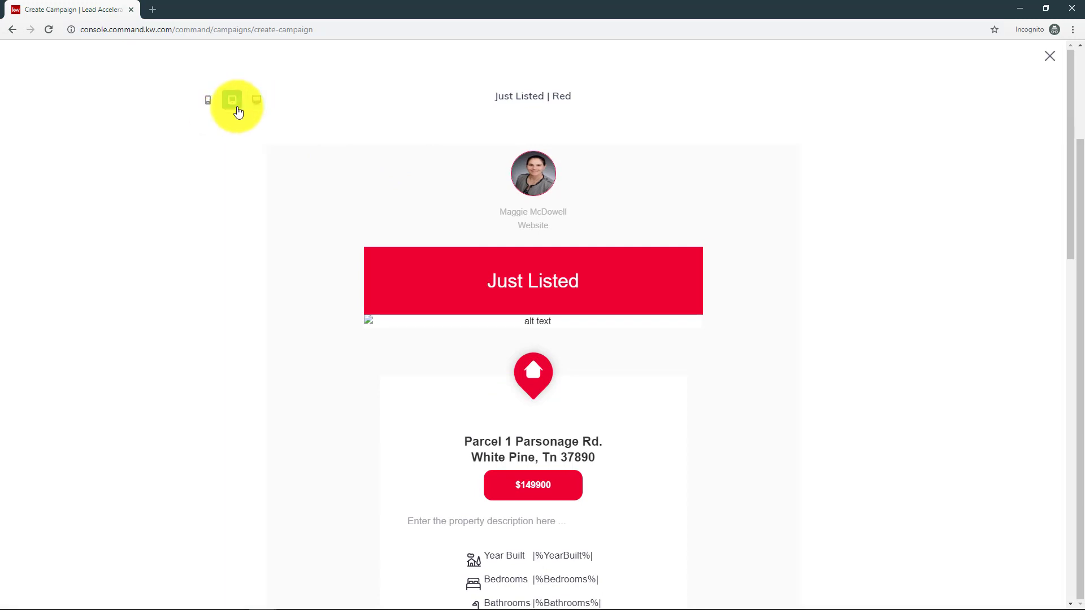
left_click(203, 106)
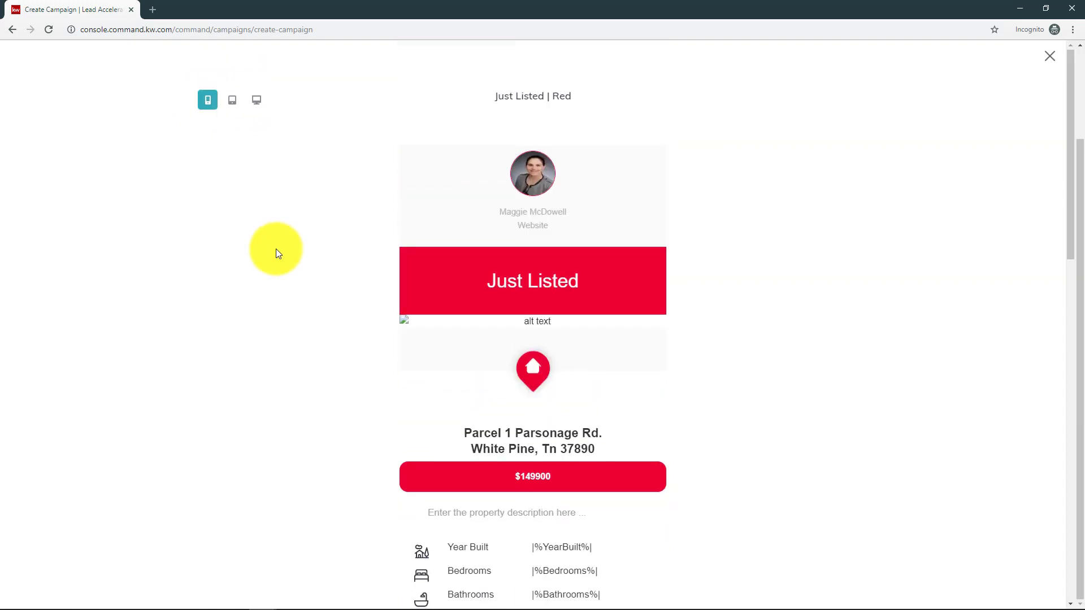
left_click(1049, 56)
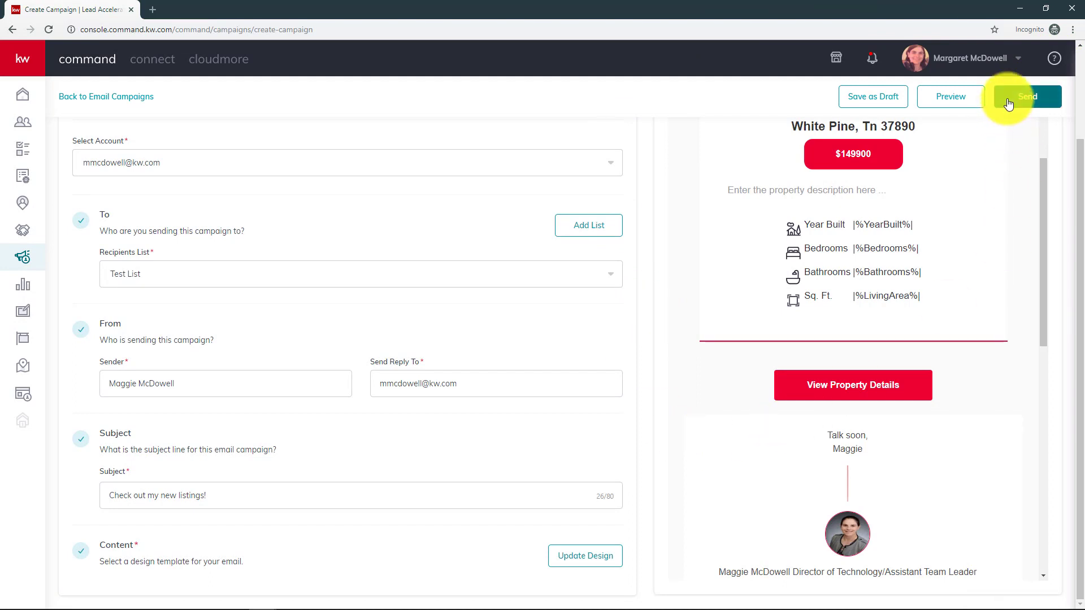
- Review the Advertising Listing campaign settings and bring up the Send dialog for Test List
scroll(601, 404, "up", 2)
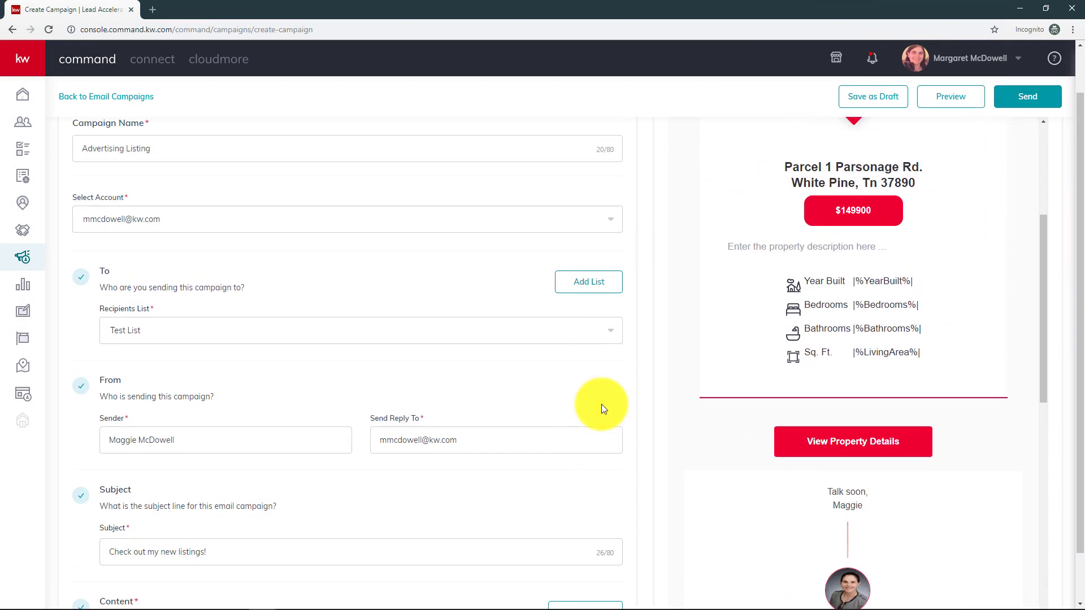
scroll(603, 399, "down", 2)
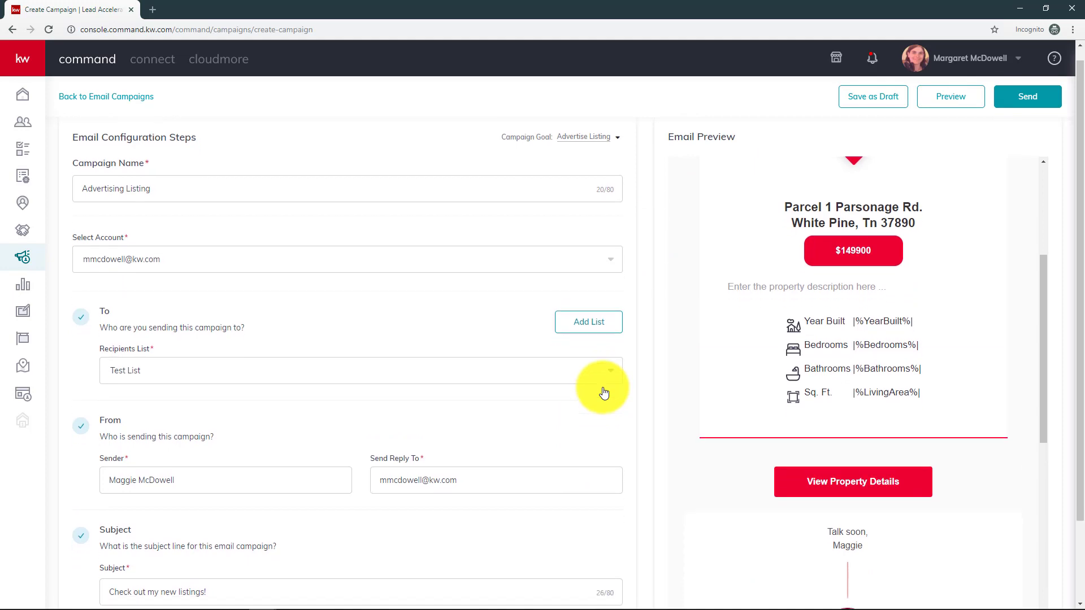
scroll(604, 394, "up", 2)
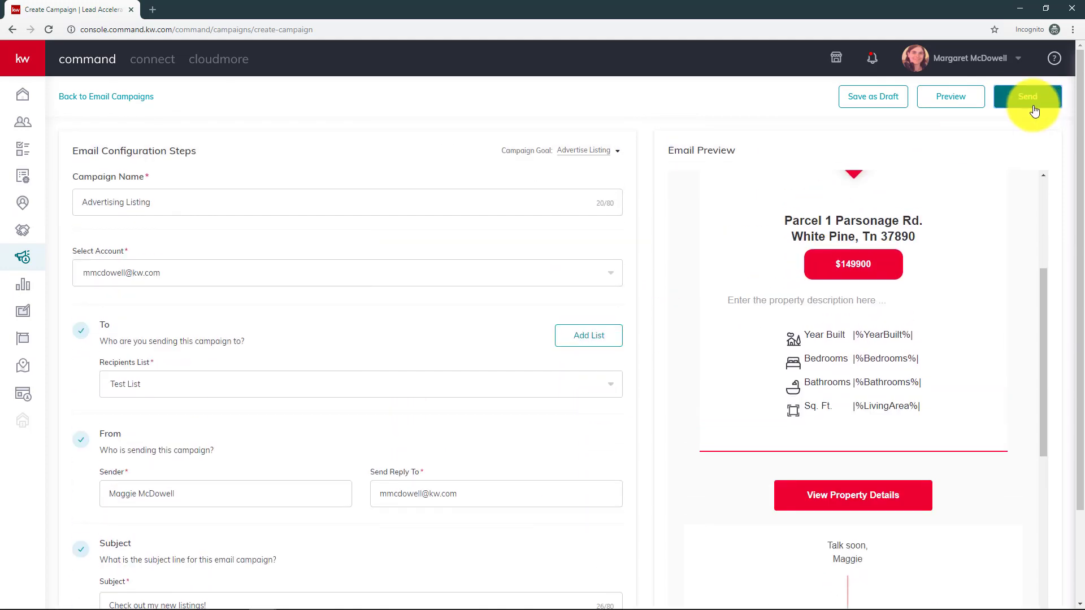
left_click(1027, 97)
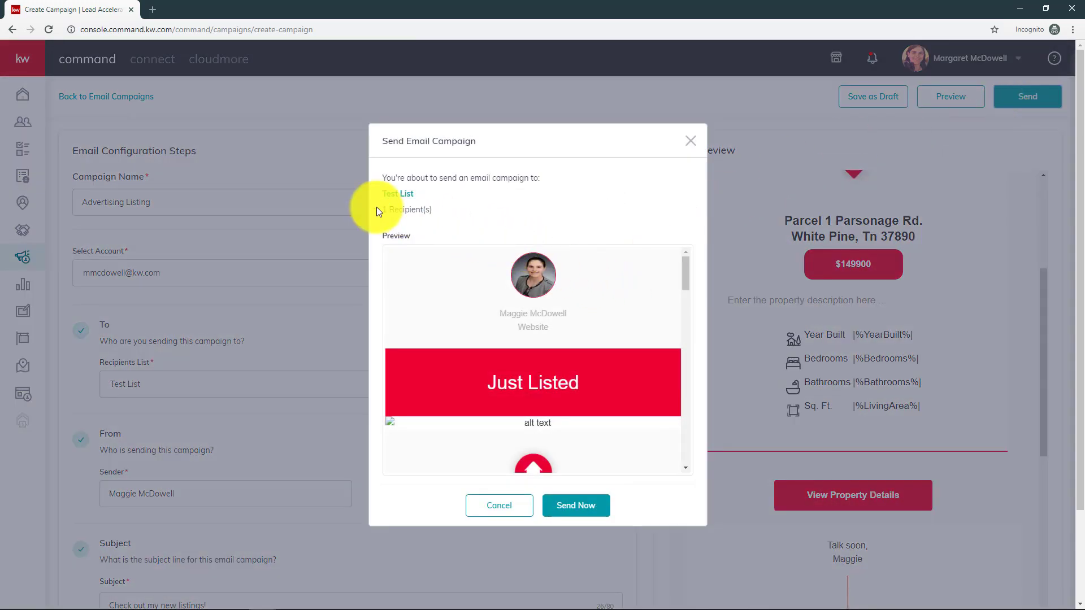
- Choose Send Now to deliver the Just Listed campaign to Test List
scroll(409, 198, "down", 1)
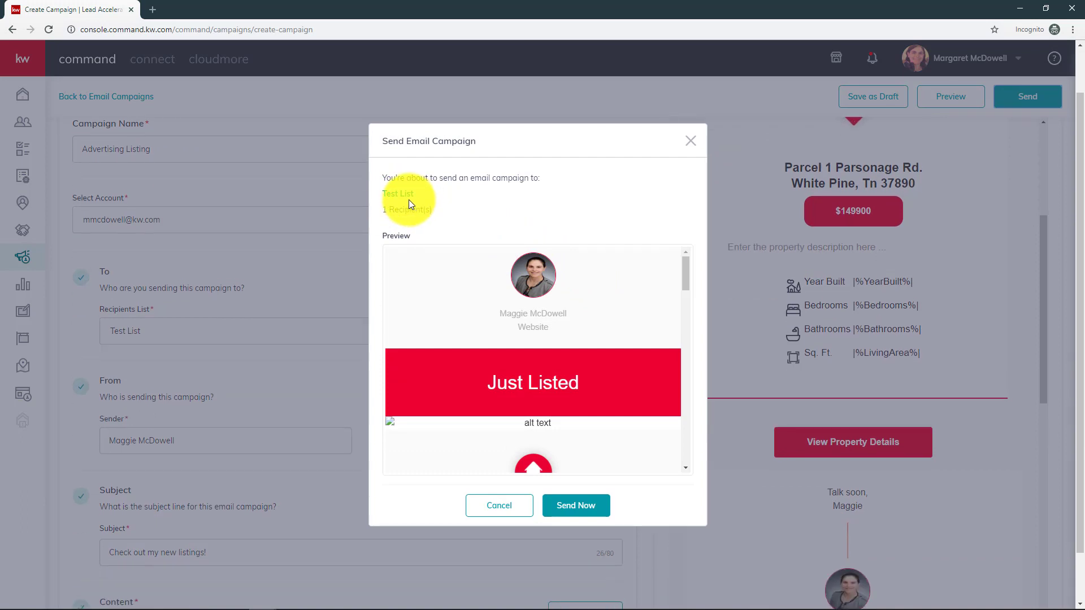
scroll(409, 199, "up", 1)
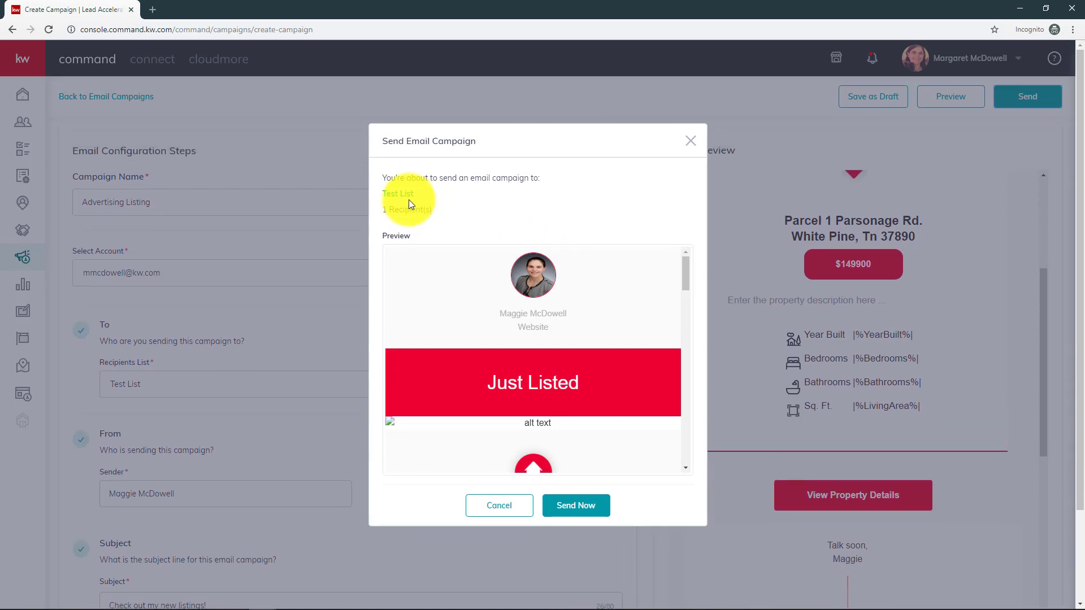
left_click(580, 516)
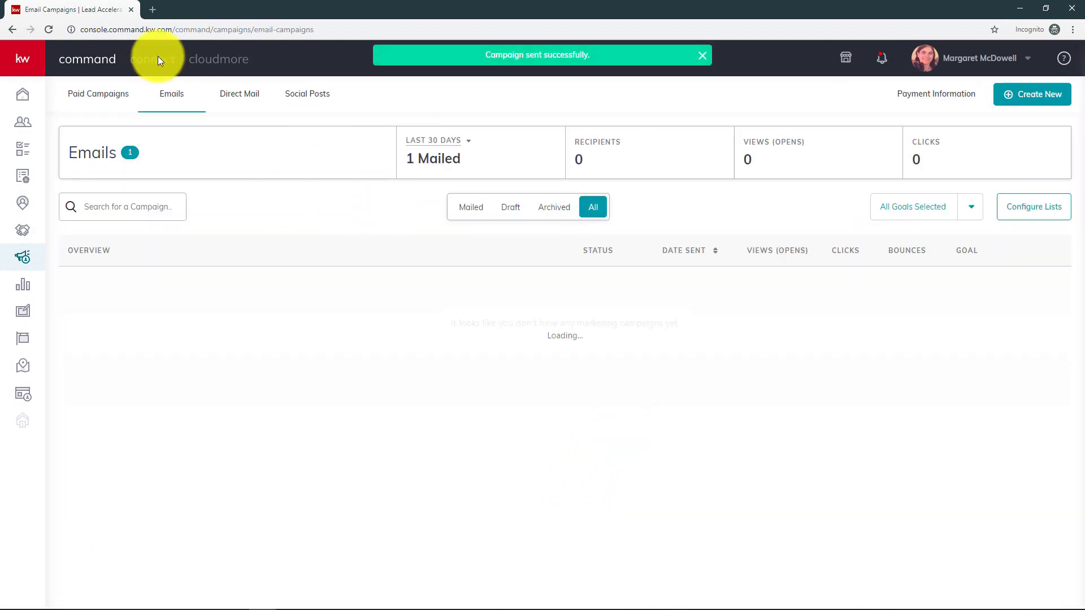
- Reopen the Emails tab and reload it, which shows 'An unexpected error has occurred.'
left_click(151, 107)
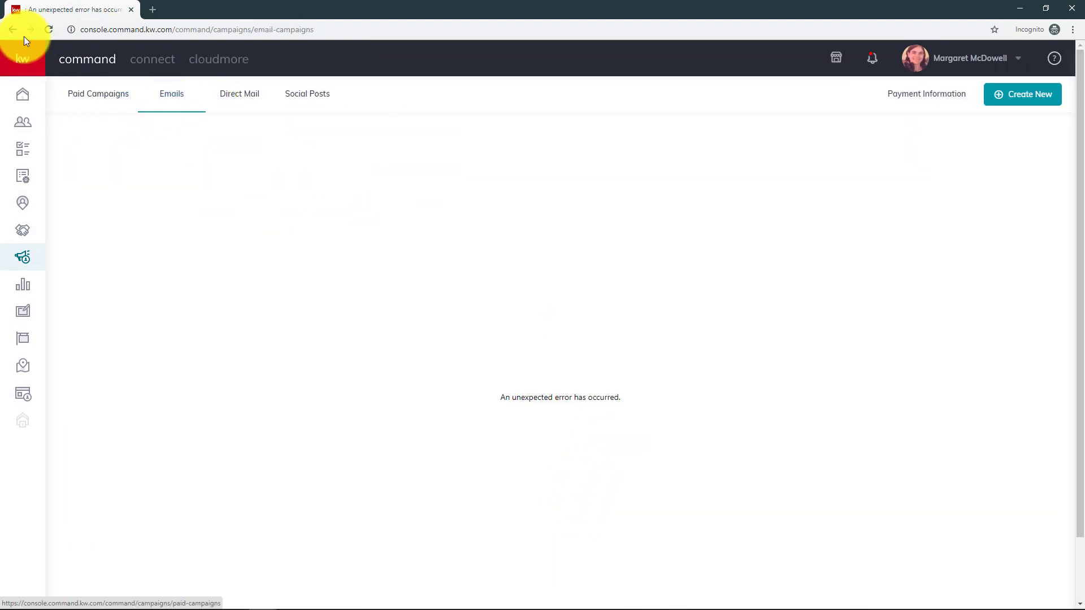
left_click(45, 30)
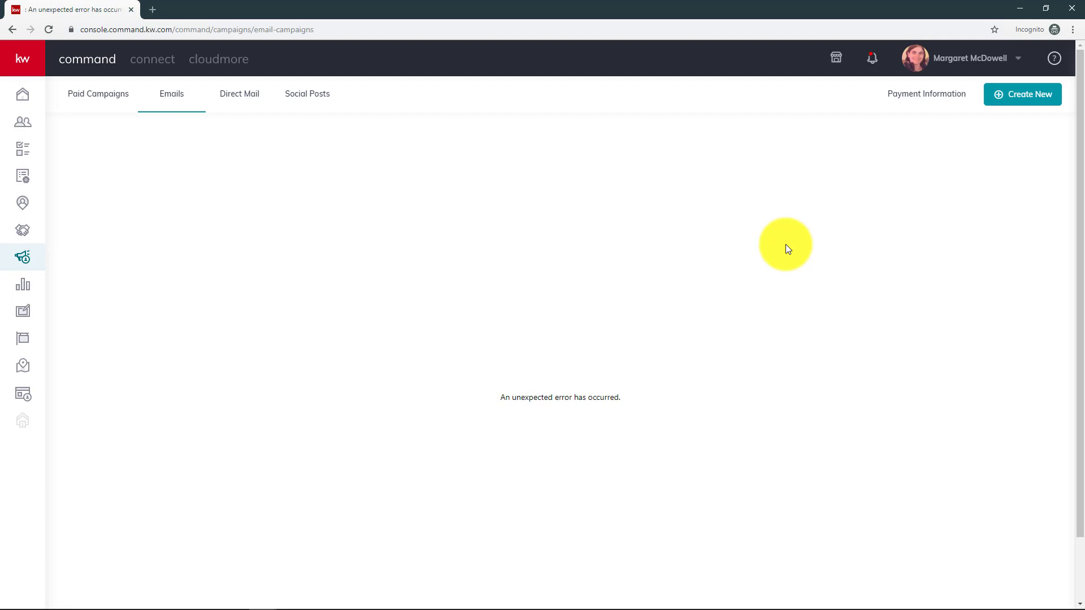
mouse_move(203, 576)
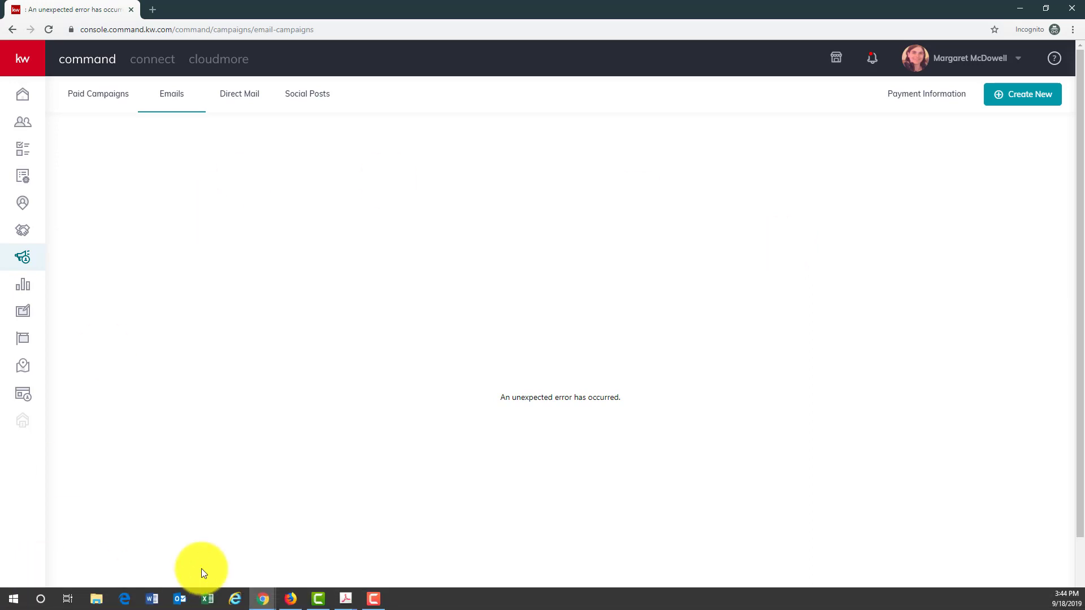